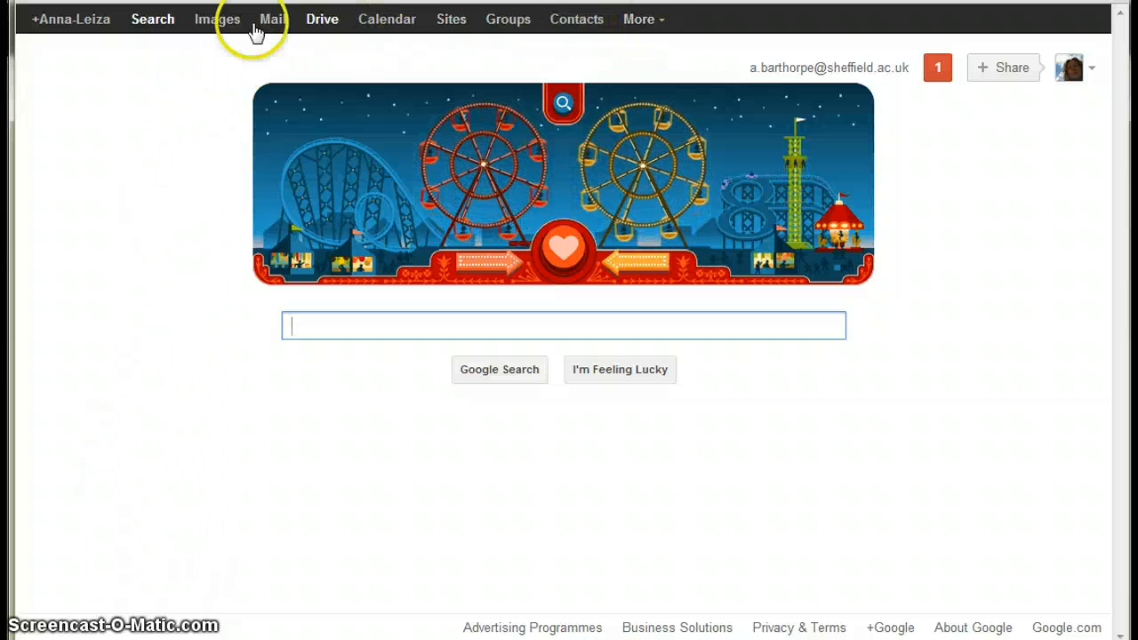
Go to Google Drive and create a new form
left_click(322, 25)
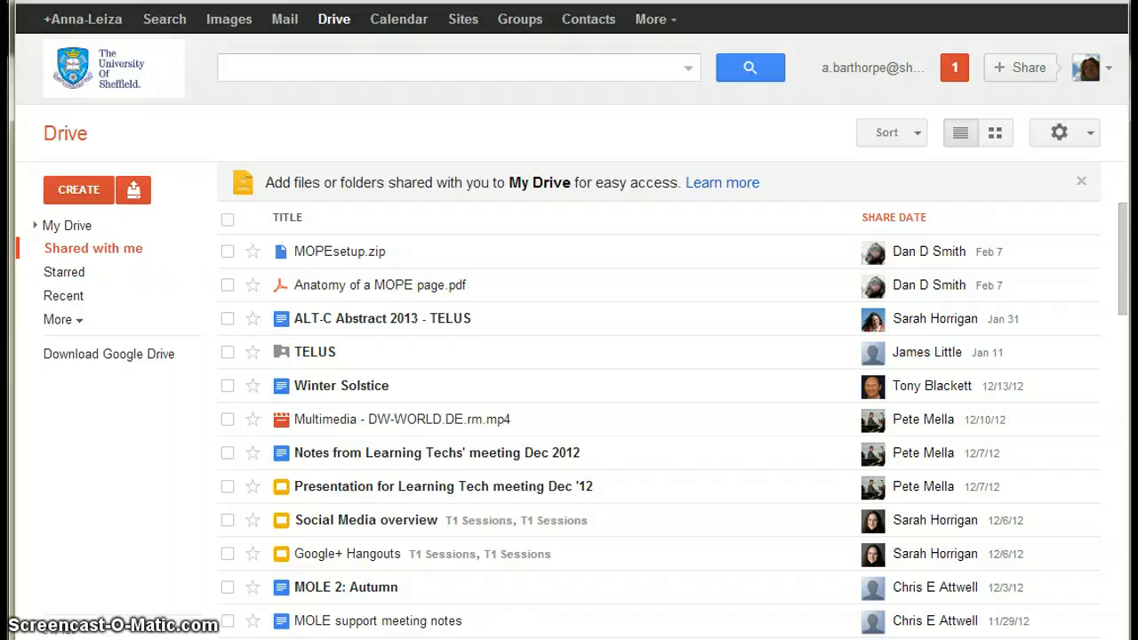
left_click(74, 195)
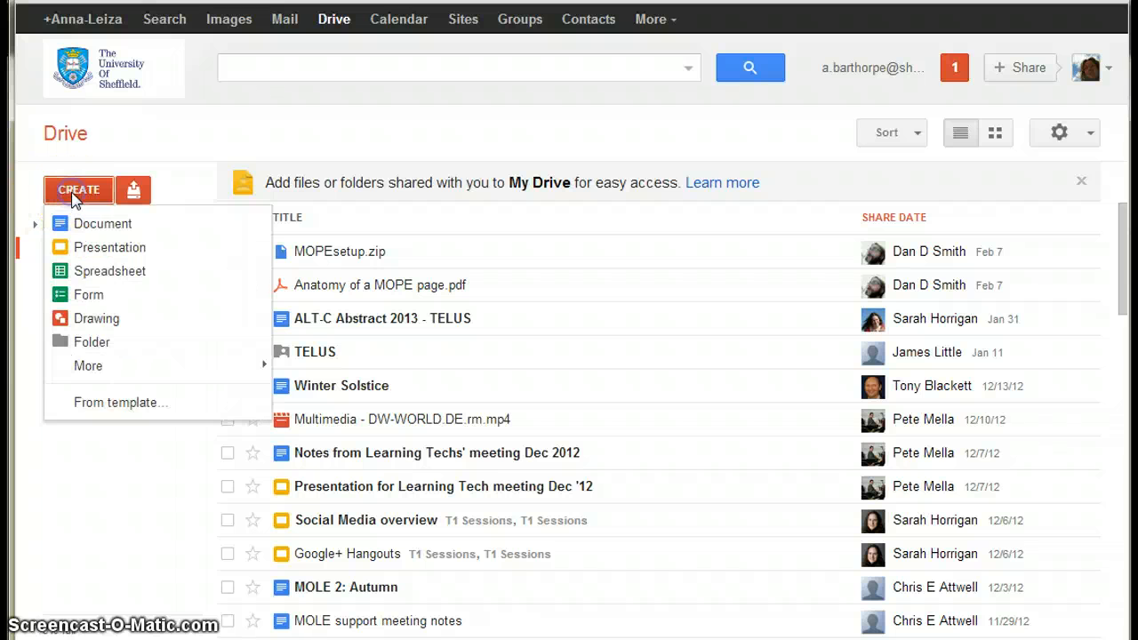
left_click(89, 298)
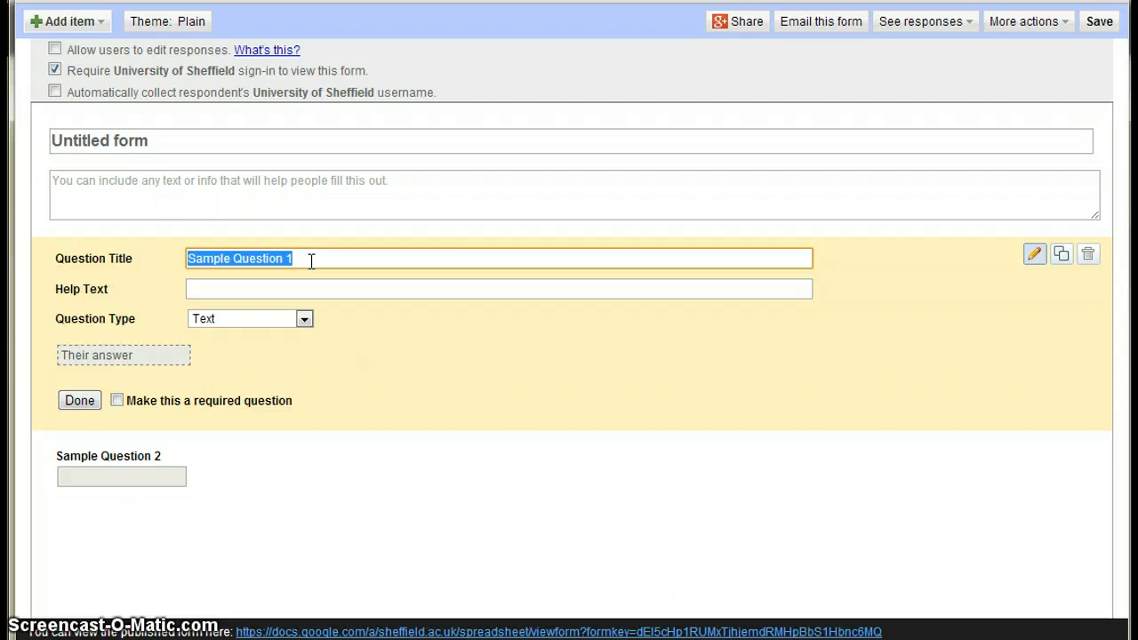
Title the first sample question "First Name" and leave its help text empty
type("First ")
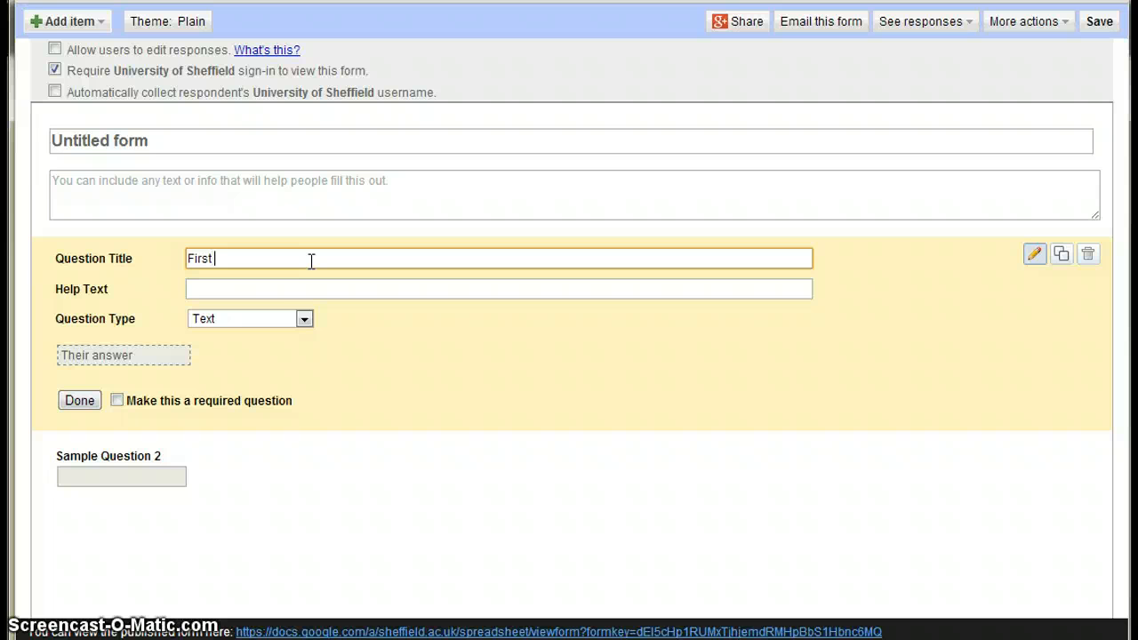
type("NAme")
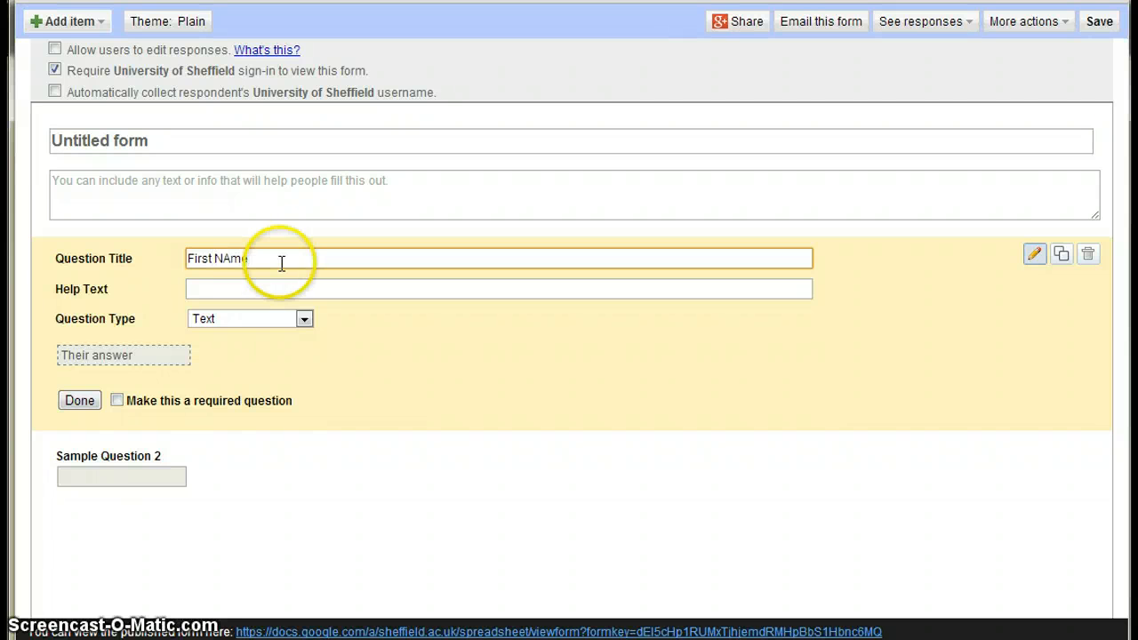
left_click_drag(229, 259, 222, 259)
type("a")
left_click(229, 289)
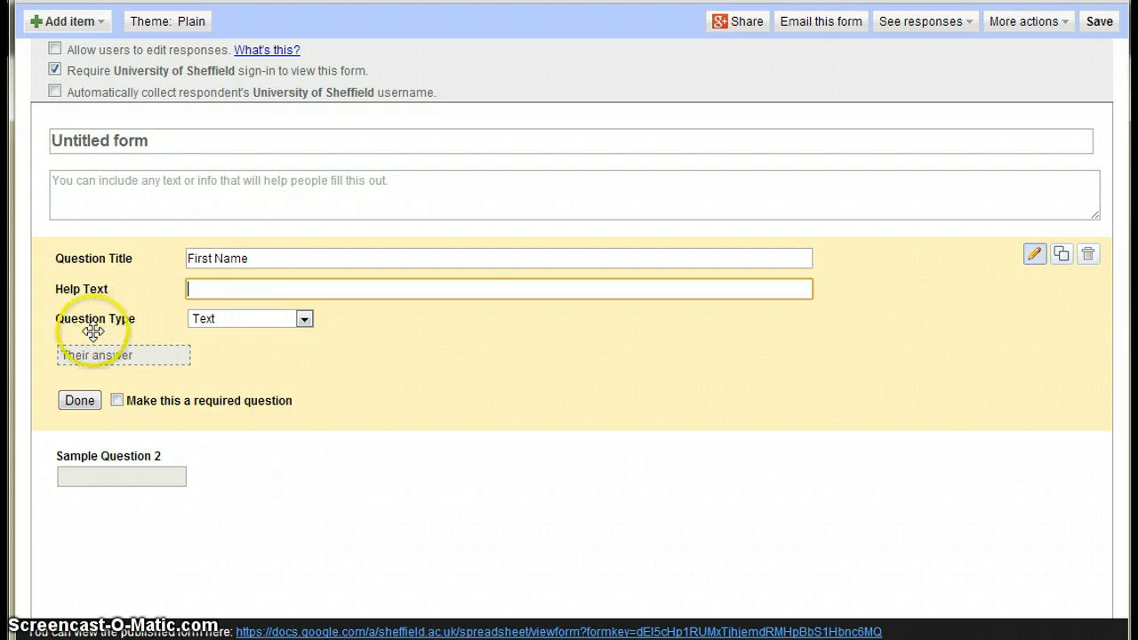
Keep the First Name question as a Text type, make it required and finish editing it
left_click(304, 320)
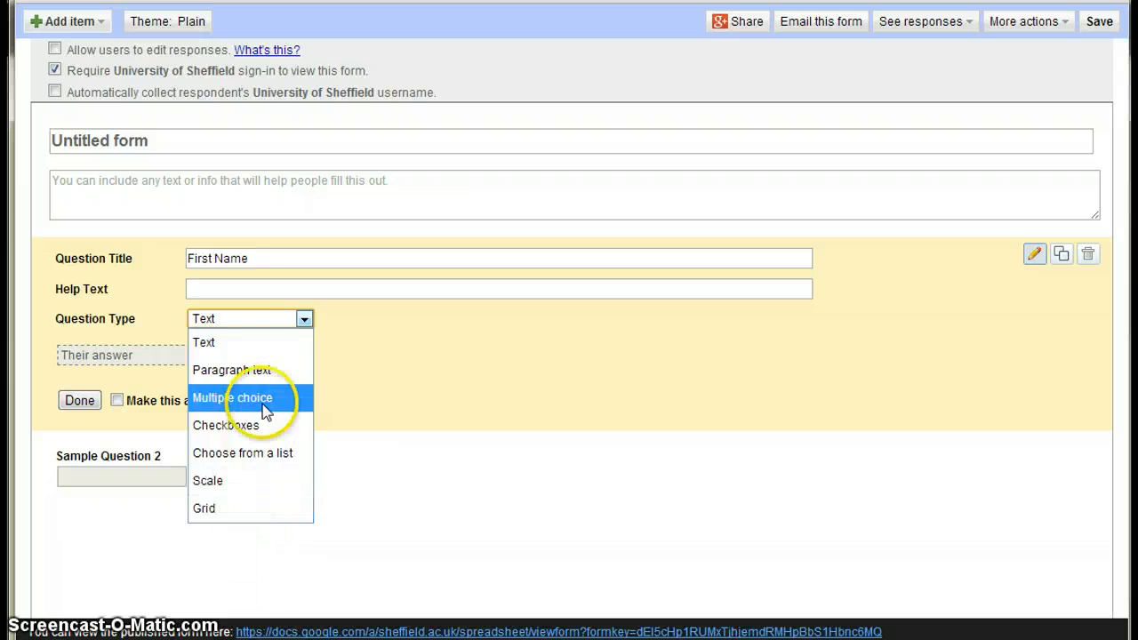
left_click(264, 354)
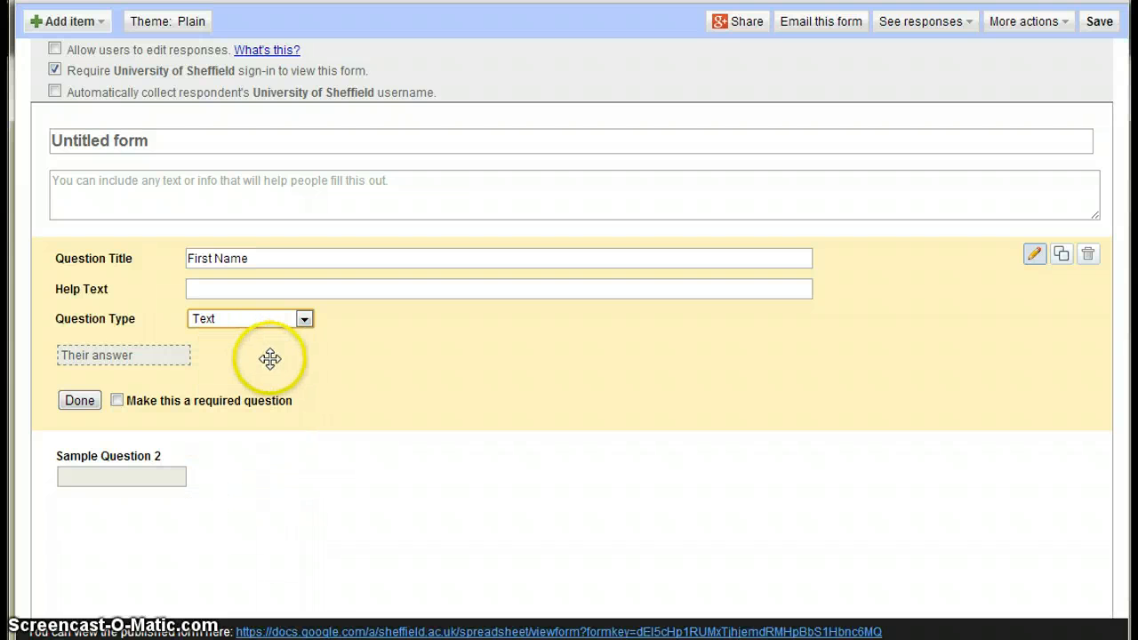
left_click(118, 401)
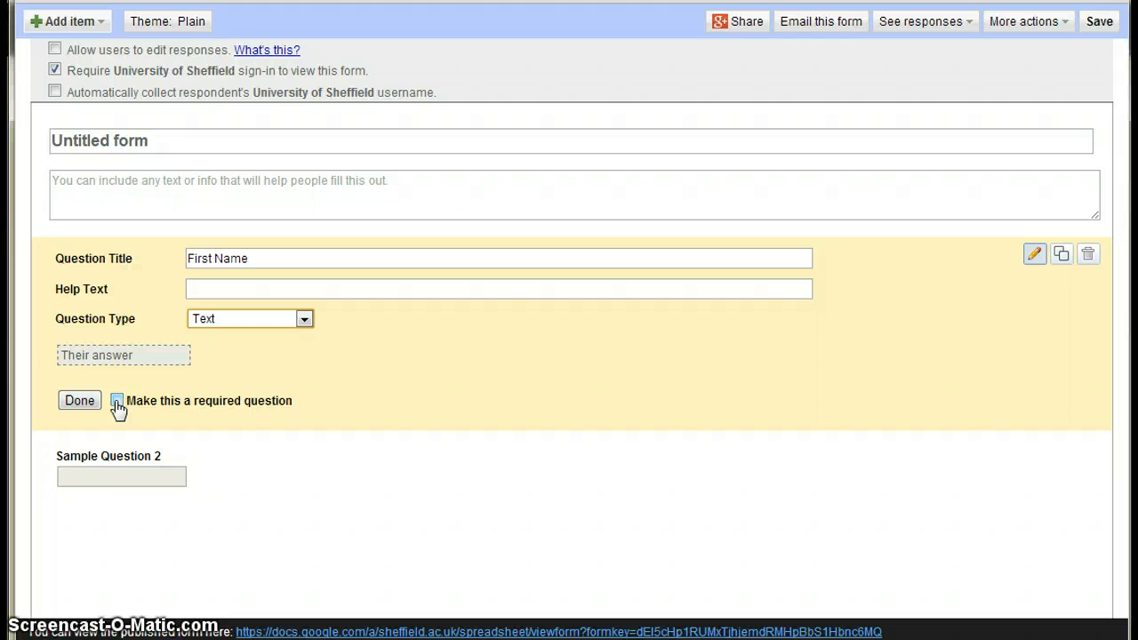
left_click(118, 402)
left_click(78, 405)
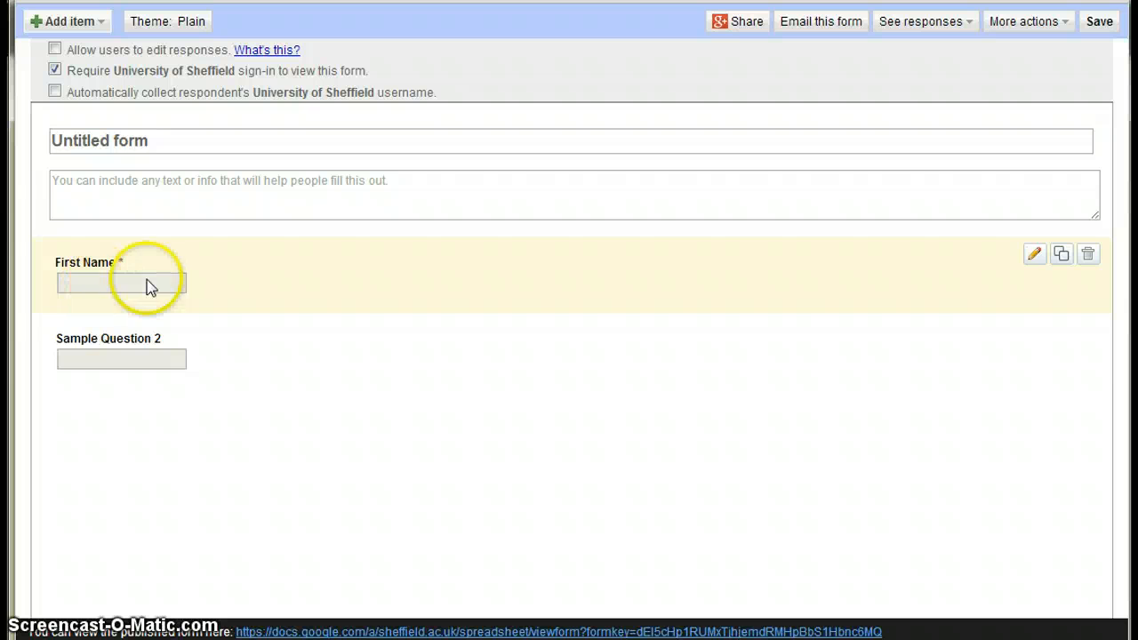
Retitle the second sample question "Last Name" and complete it as a required question
left_click(122, 356)
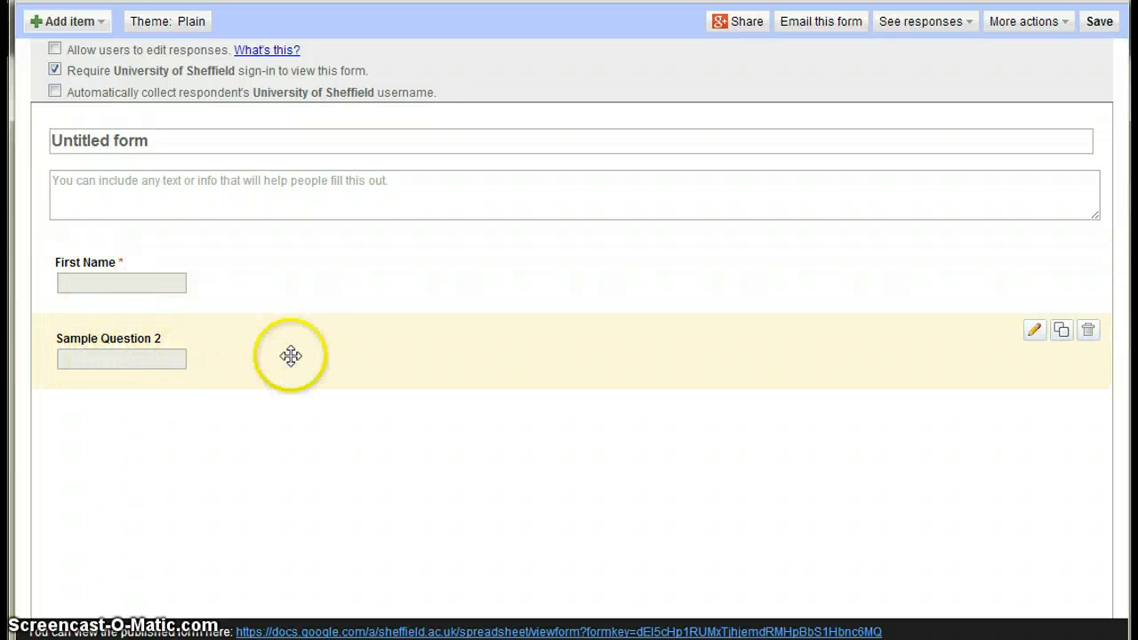
left_click(1034, 333)
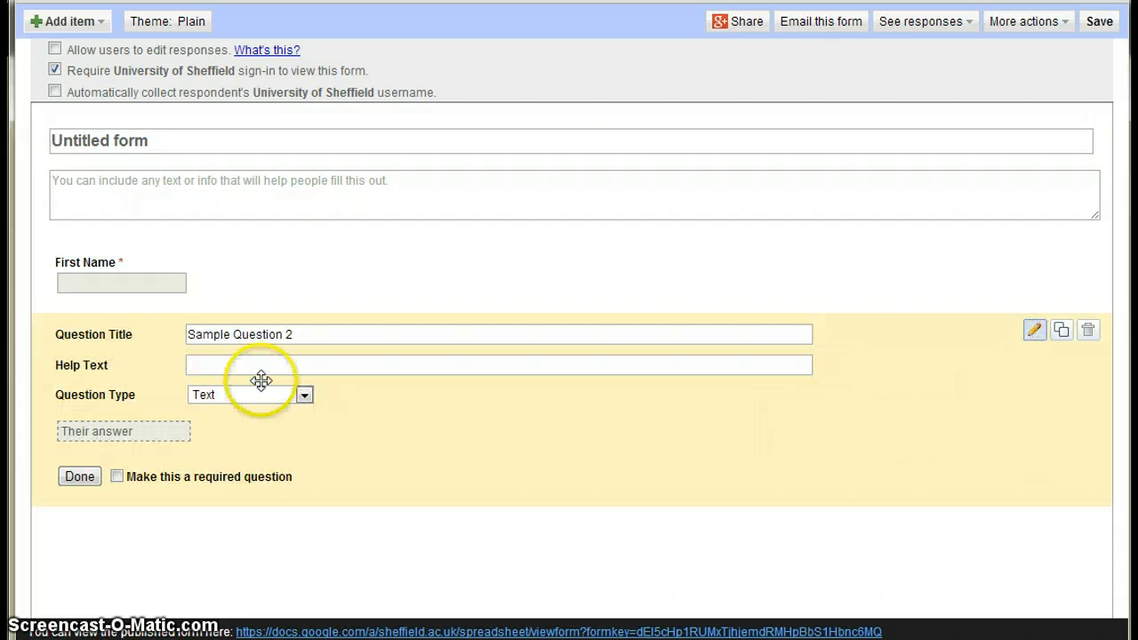
left_click_drag(263, 335, 148, 328)
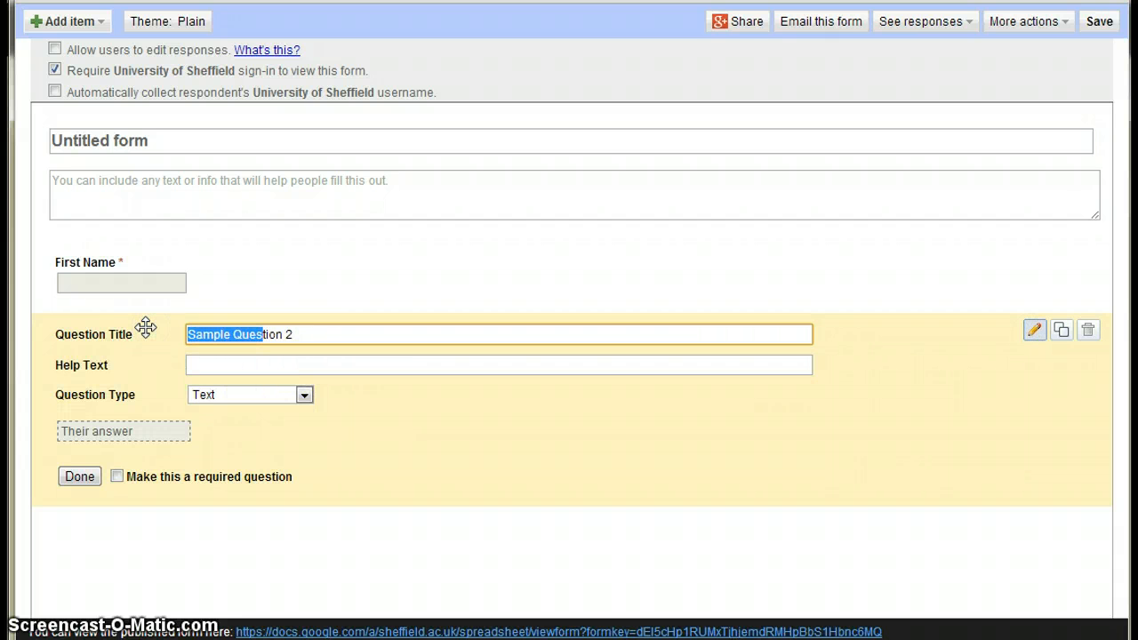
key("Delete")
key("Delete")
key("Delete")
key("Delete")
key("Delete")
key("Delete")
key("Delete")
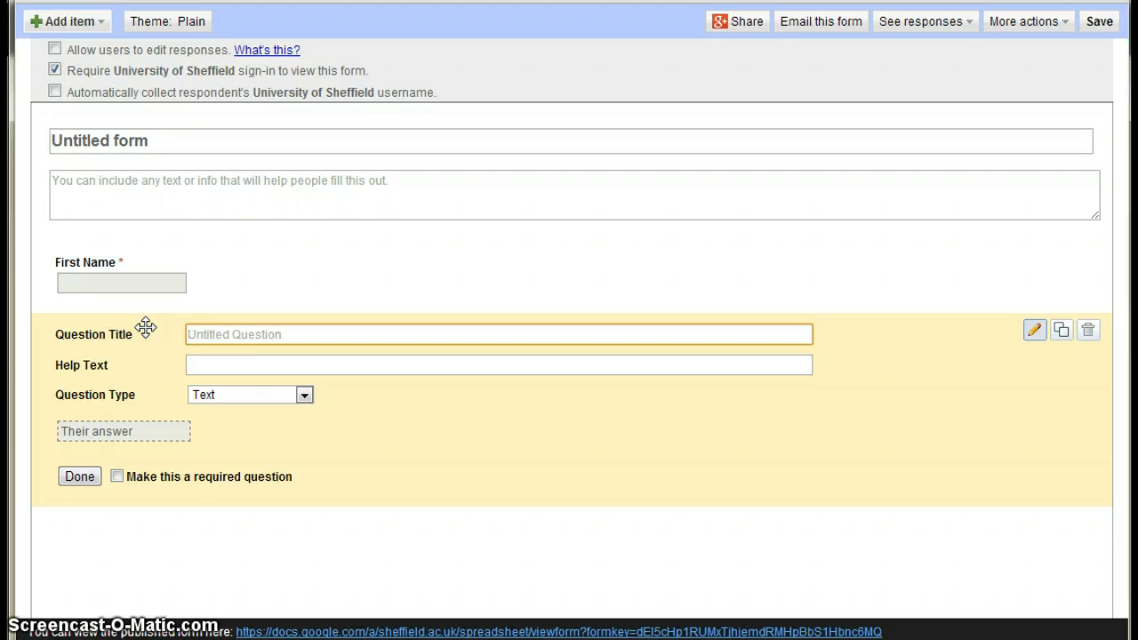
type("Last Name")
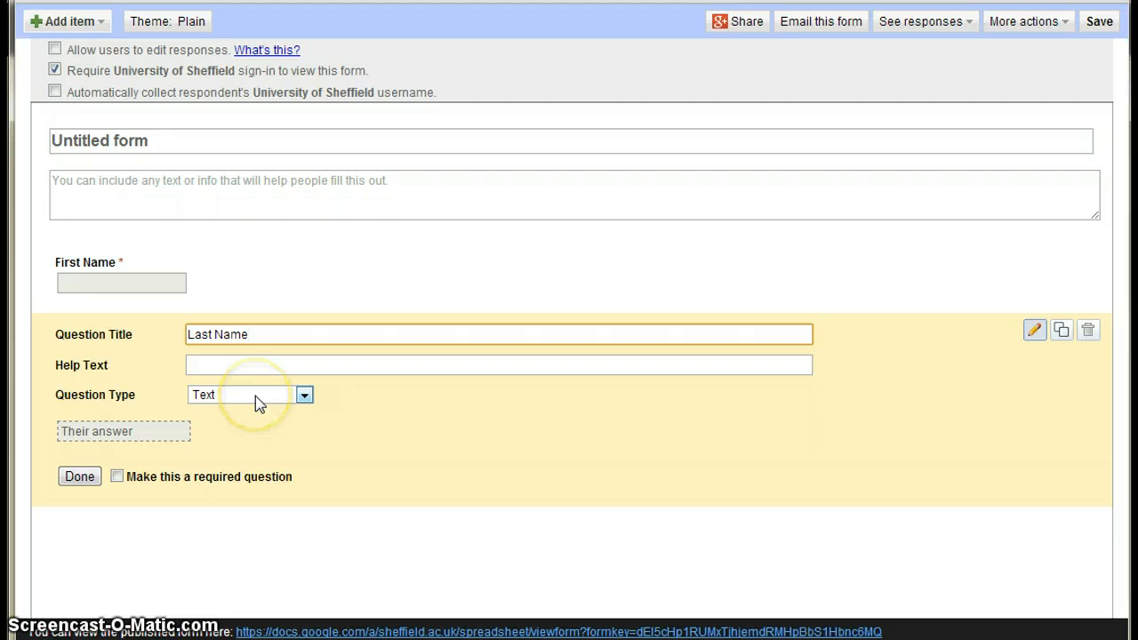
left_click(116, 476)
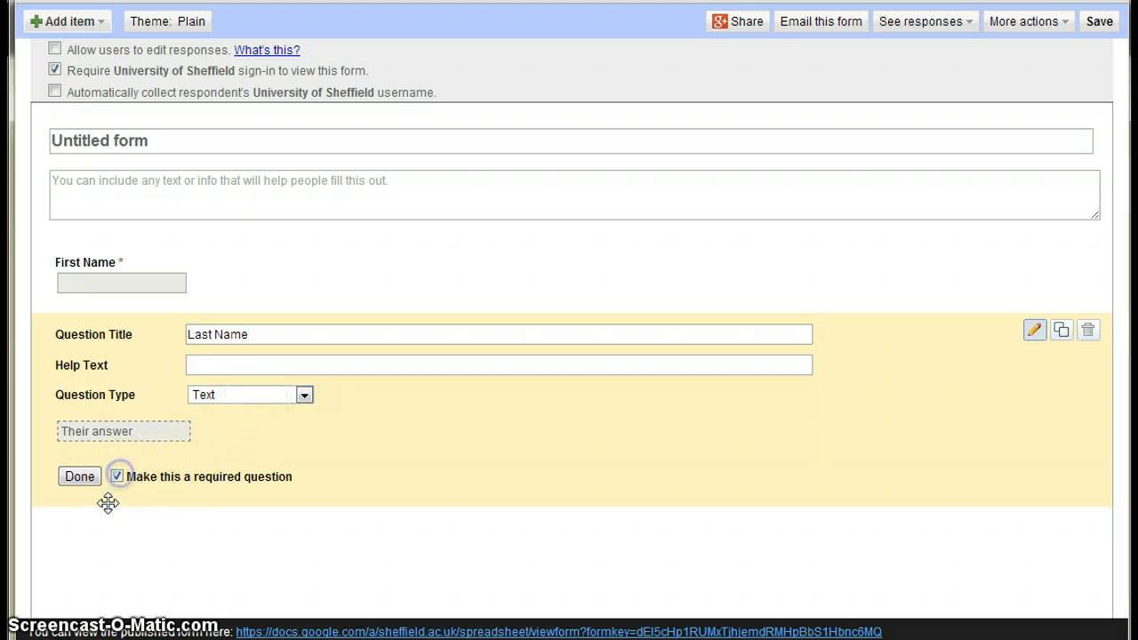
left_click(79, 480)
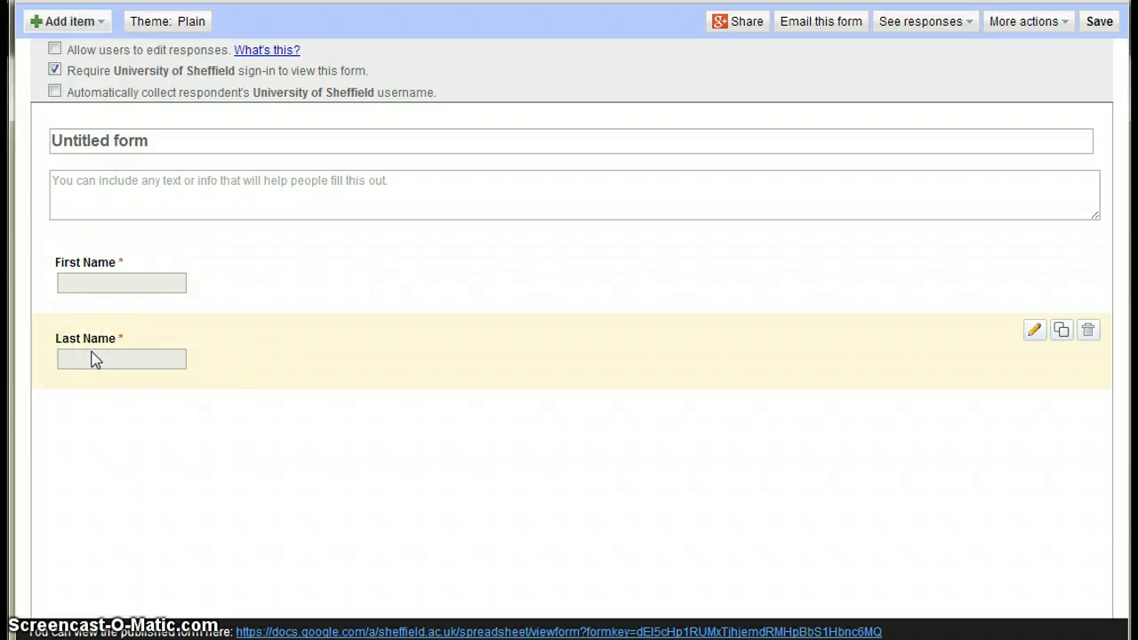
Add a multiple choice question titled "Age" below the Last Name question
left_click(87, 25)
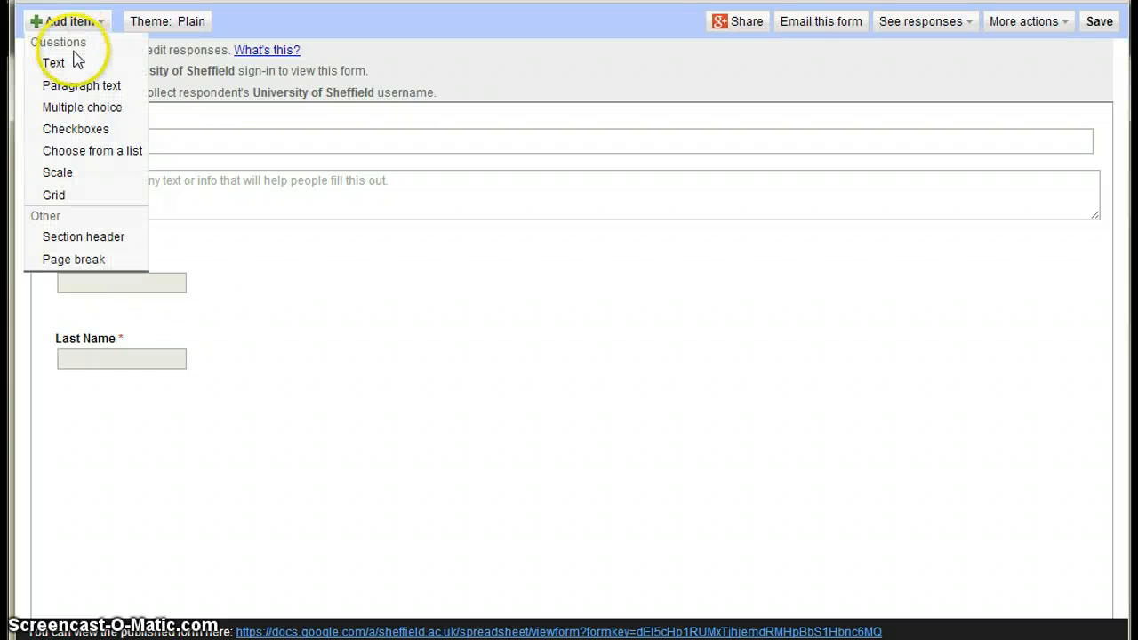
left_click(70, 106)
left_click(234, 409)
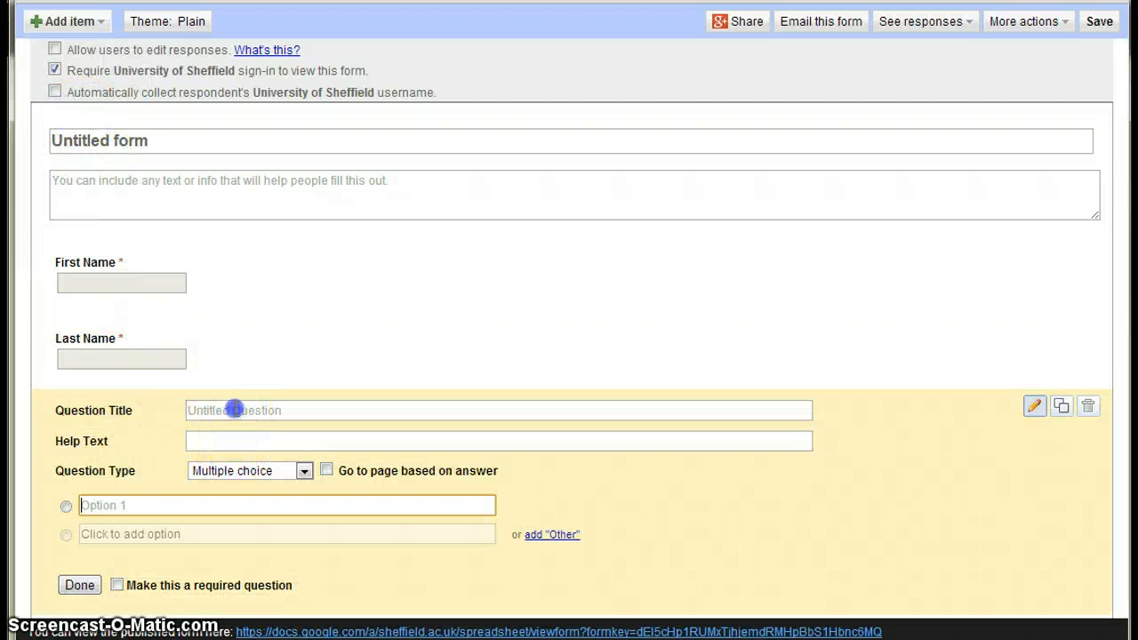
type("Age")
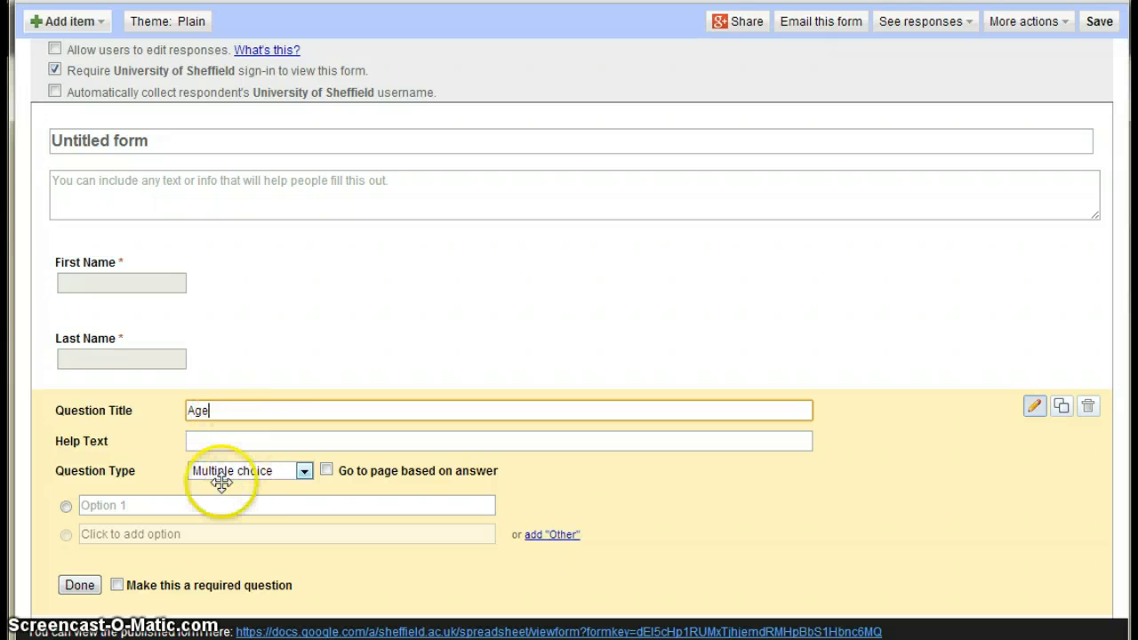
Give the Age question the options "Under 15", "15-25" and "26+" and finish editing it
left_click(159, 507)
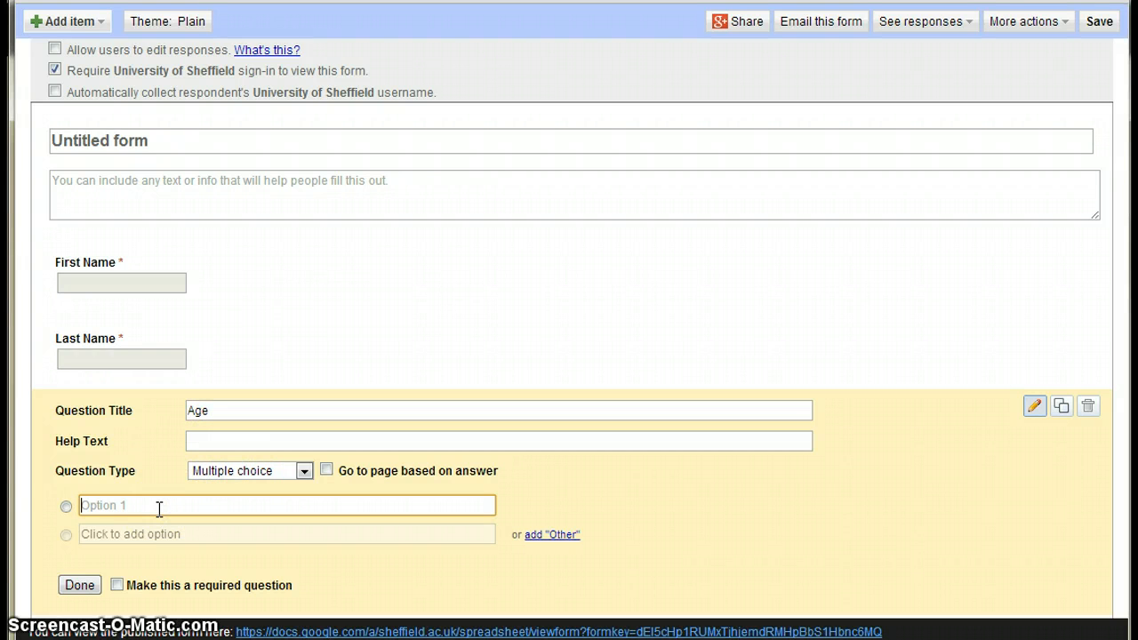
type("Under 15")
key("Return")
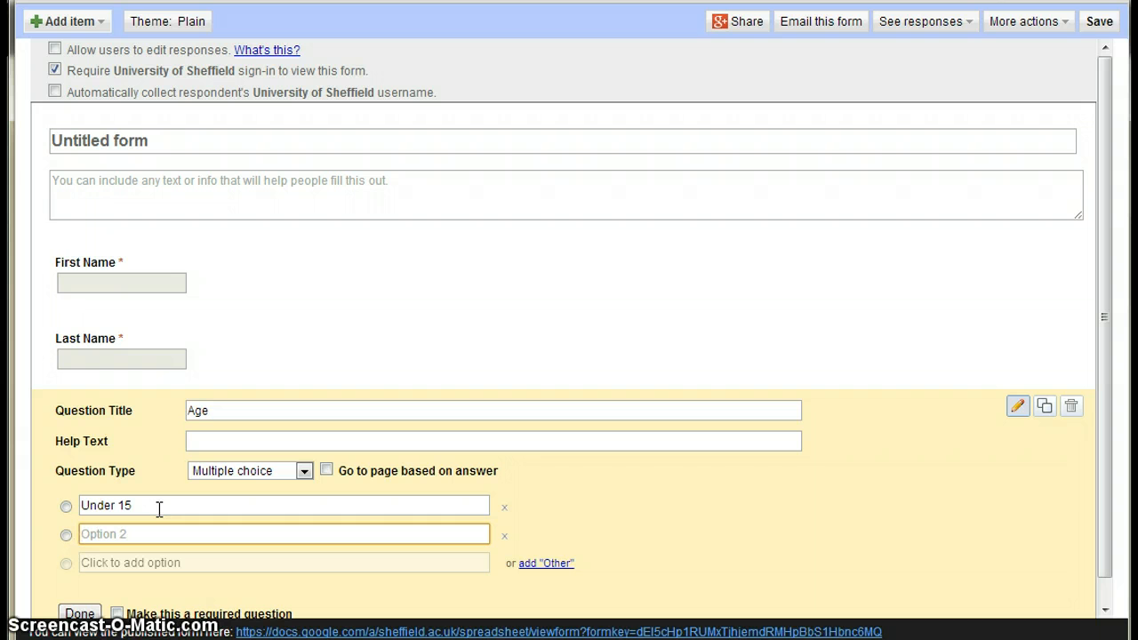
type("15-25")
key("Return")
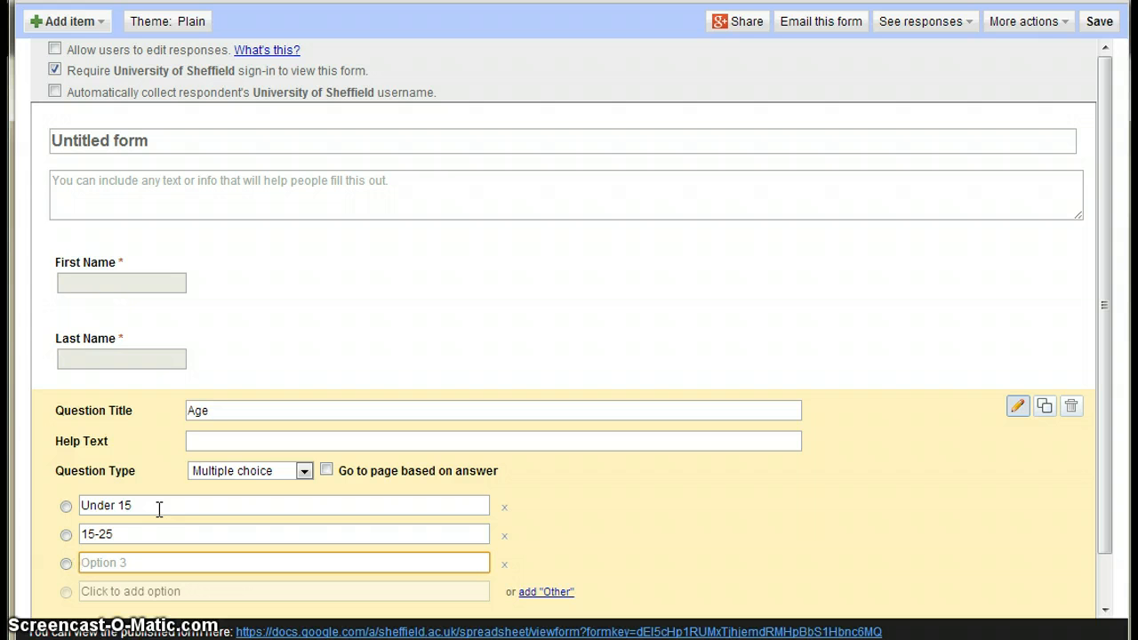
type("26+")
scroll(160, 507, "down", 1)
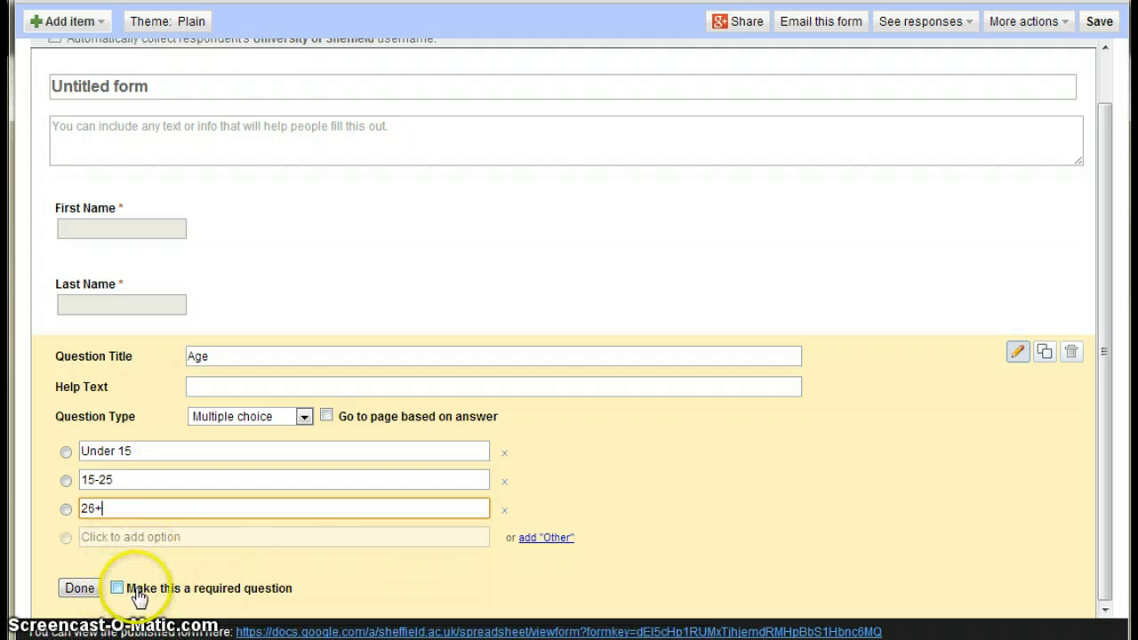
left_click(81, 591)
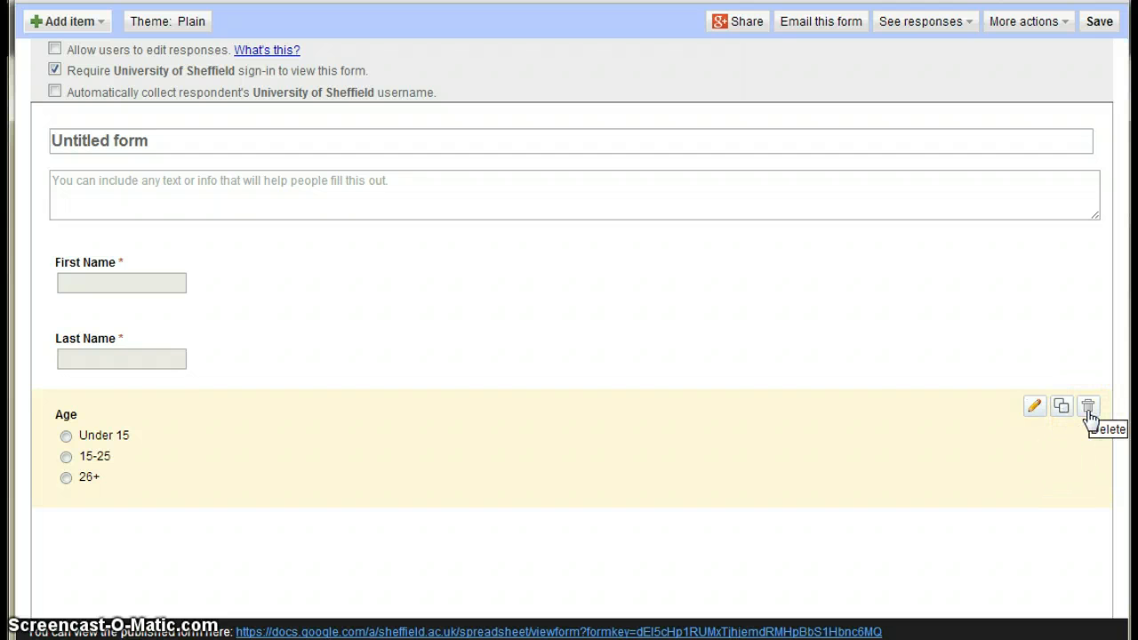
left_click_drag(341, 441, 322, 459)
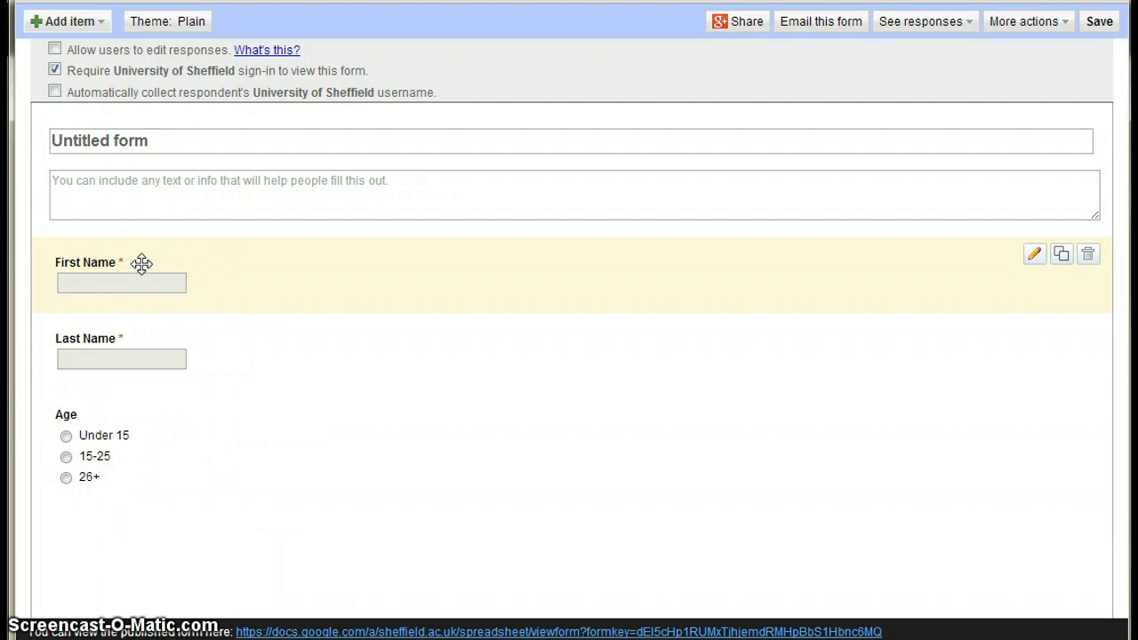
Title the form "Questionnaire 1" and leave its description empty
left_click(97, 140)
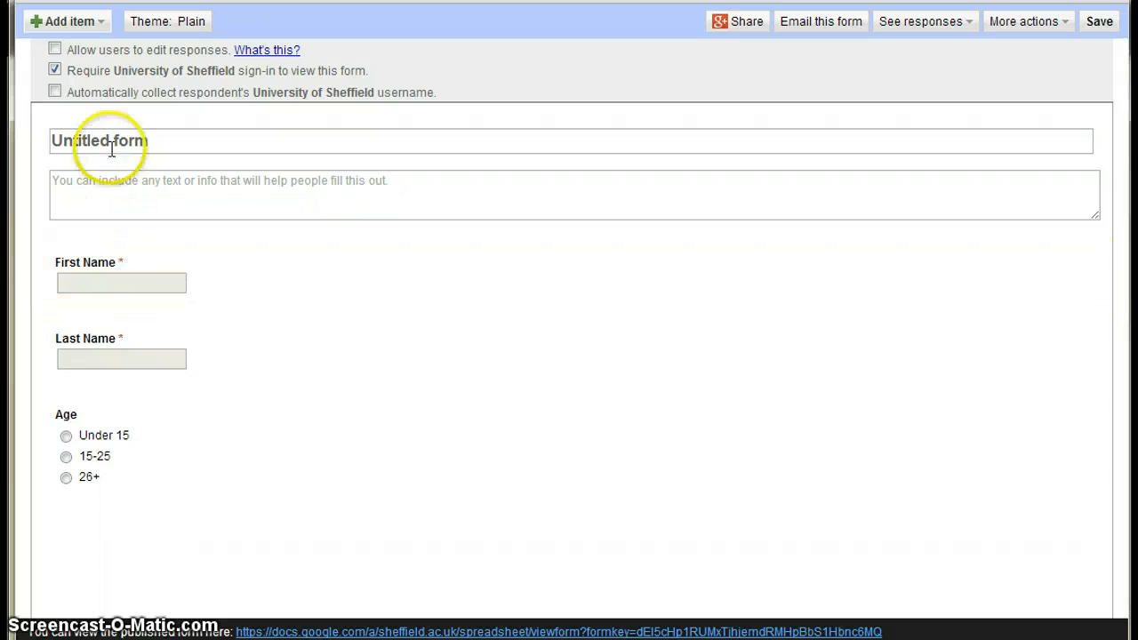
left_click_drag(144, 143, 41, 137)
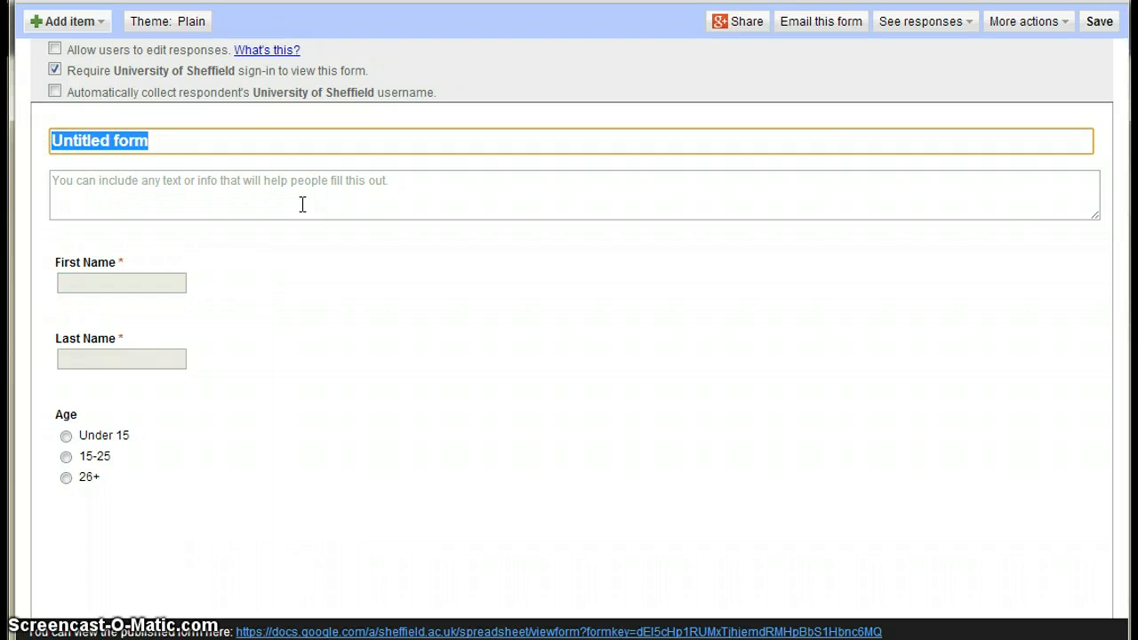
type("Questionn")
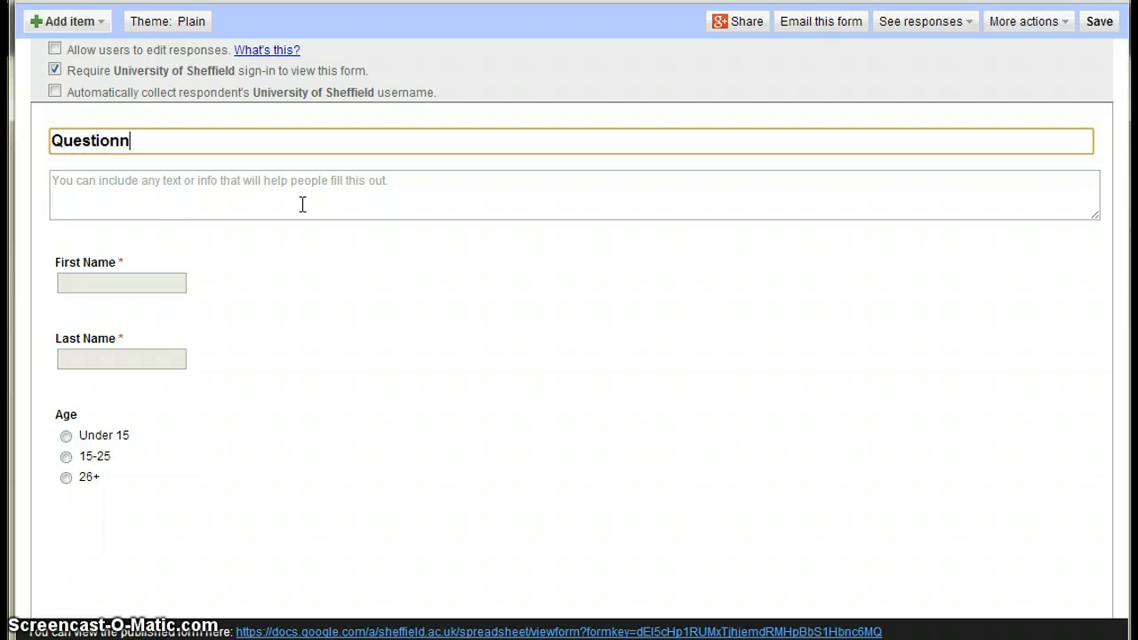
type("aire 1")
left_click(291, 193)
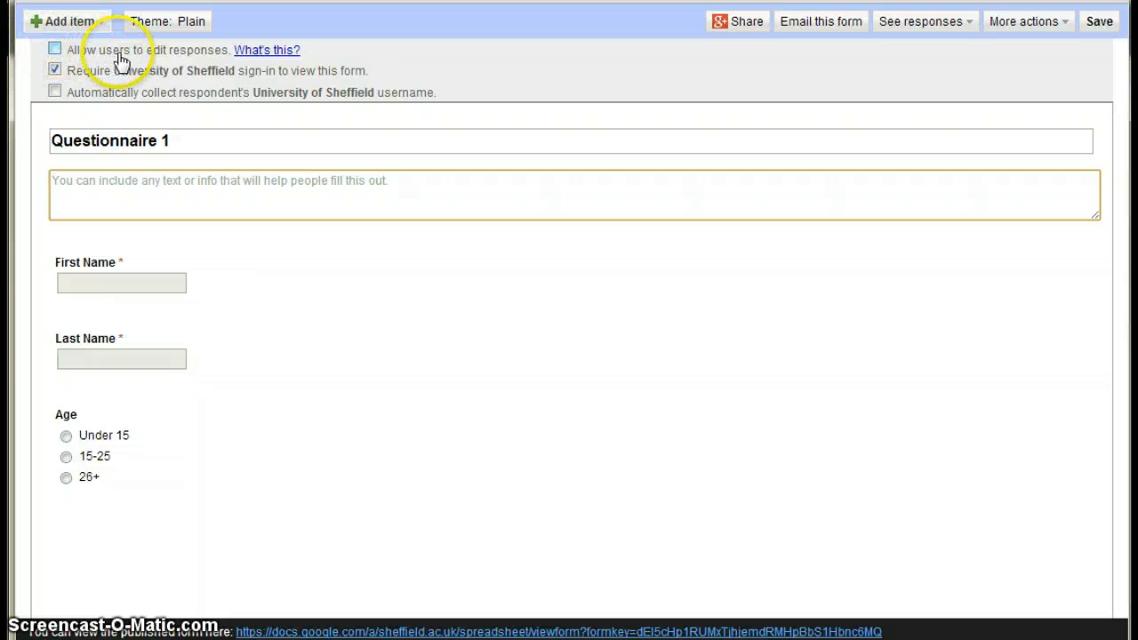
Allow users to edit responses, remove the University of Sheffield sign-in requirement and save the form
left_click(54, 50)
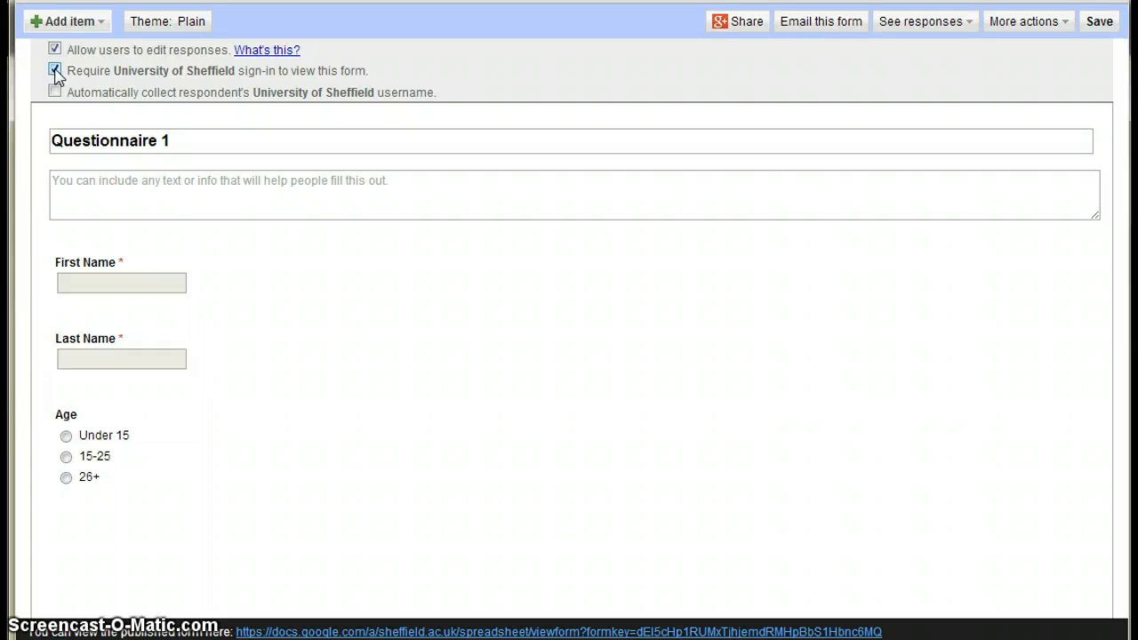
left_click(55, 71)
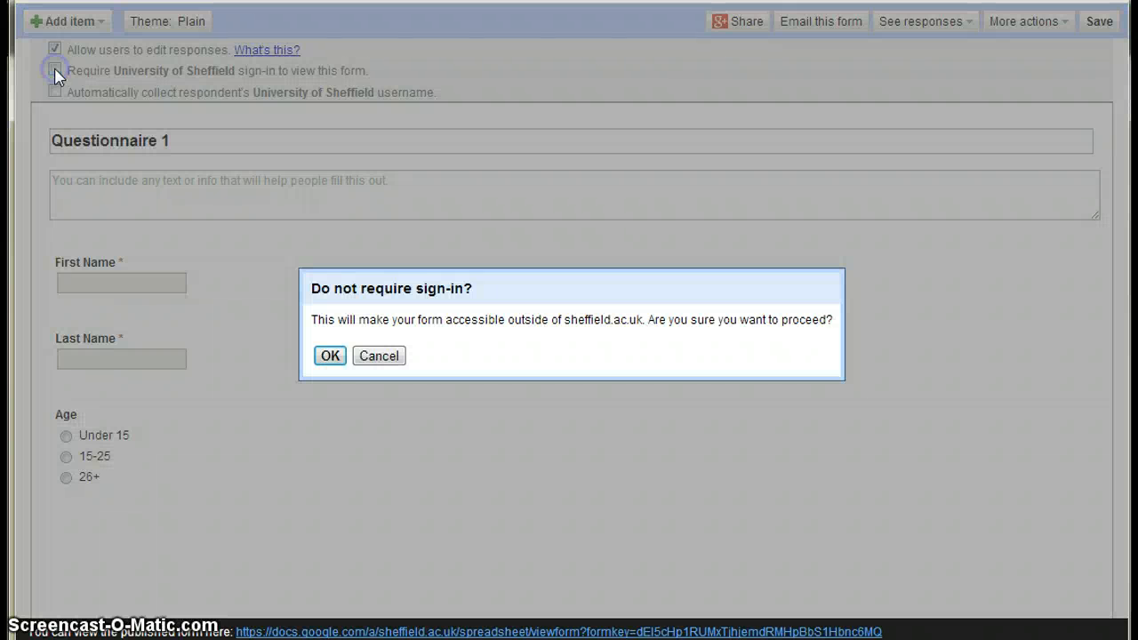
left_click(329, 353)
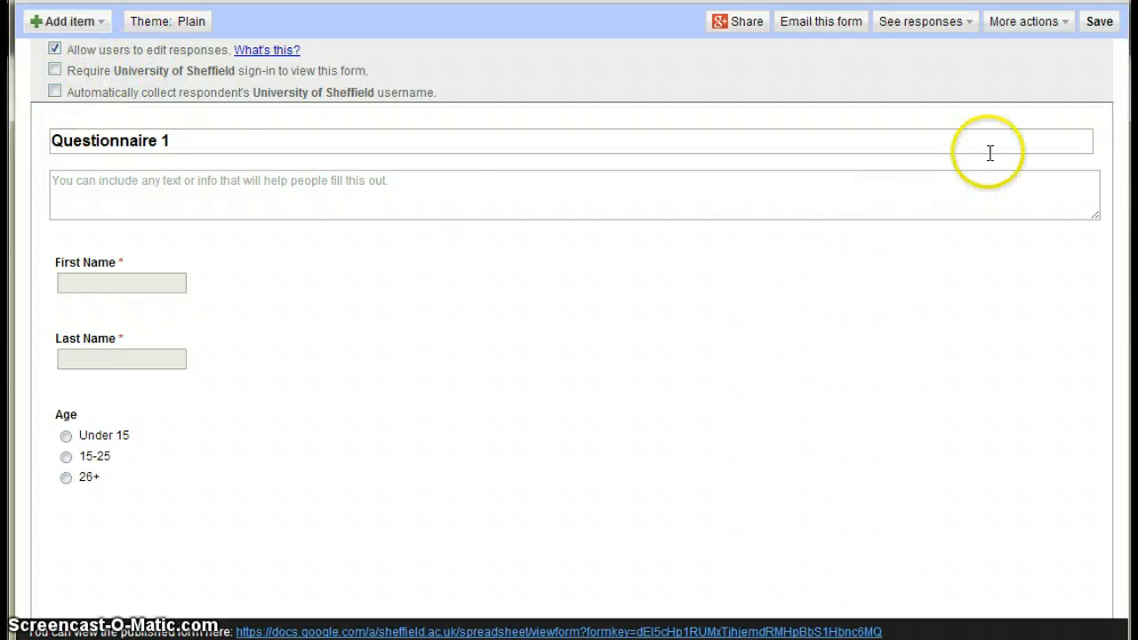
left_click(1100, 23)
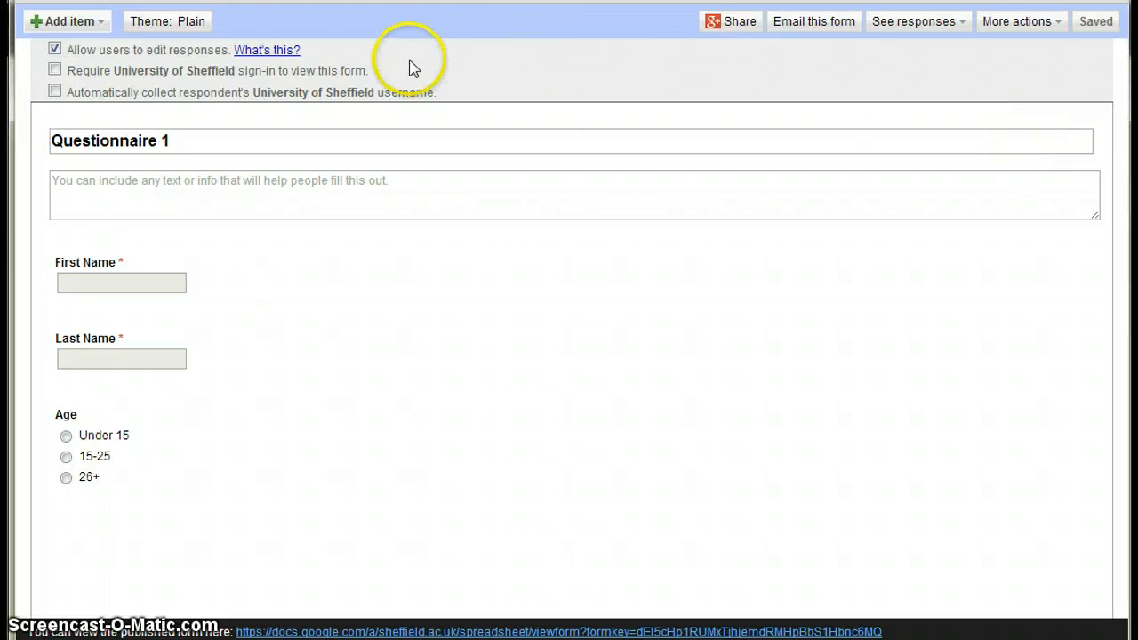
Choose the Blue Light Special theme from the second page of the theme gallery and apply it to the form
left_click(163, 25)
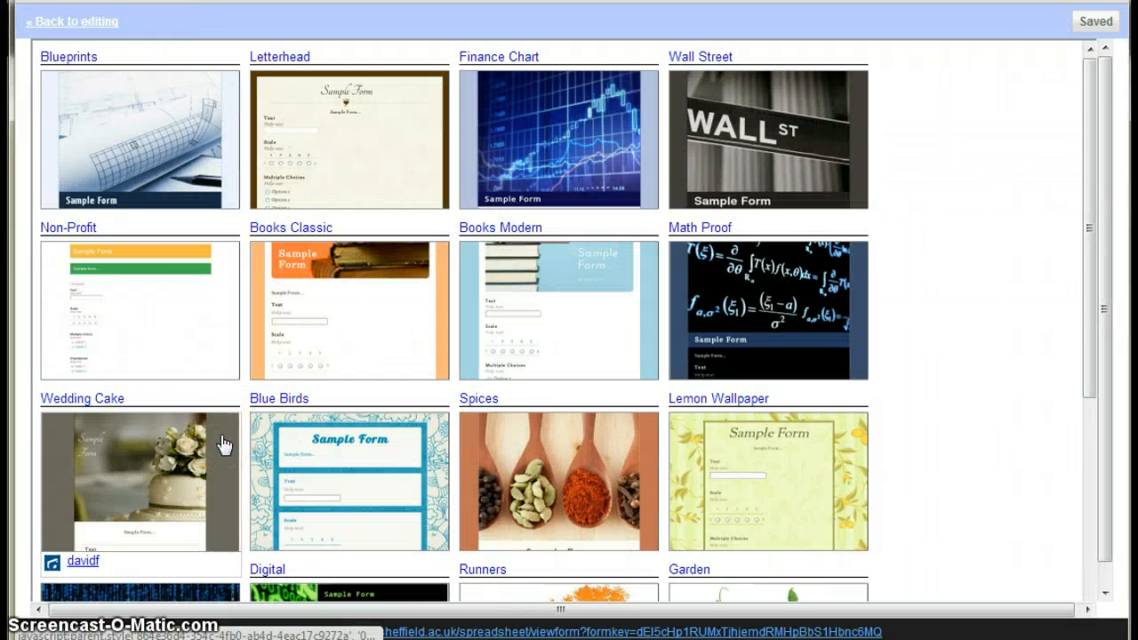
scroll(223, 445, "down", 1)
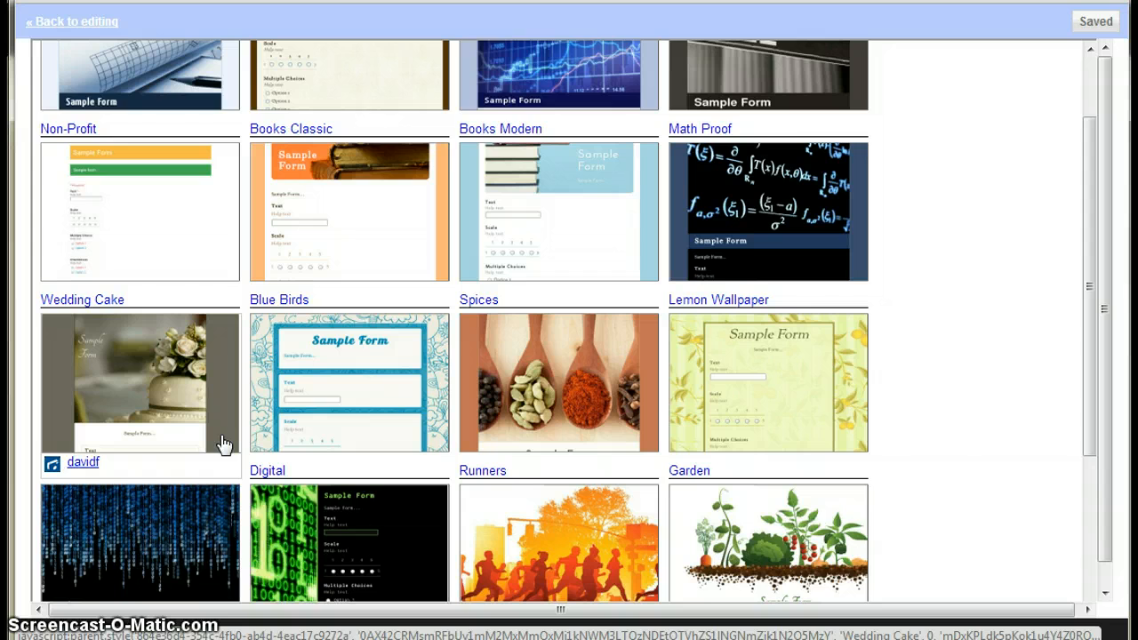
scroll(223, 445, "down", 3)
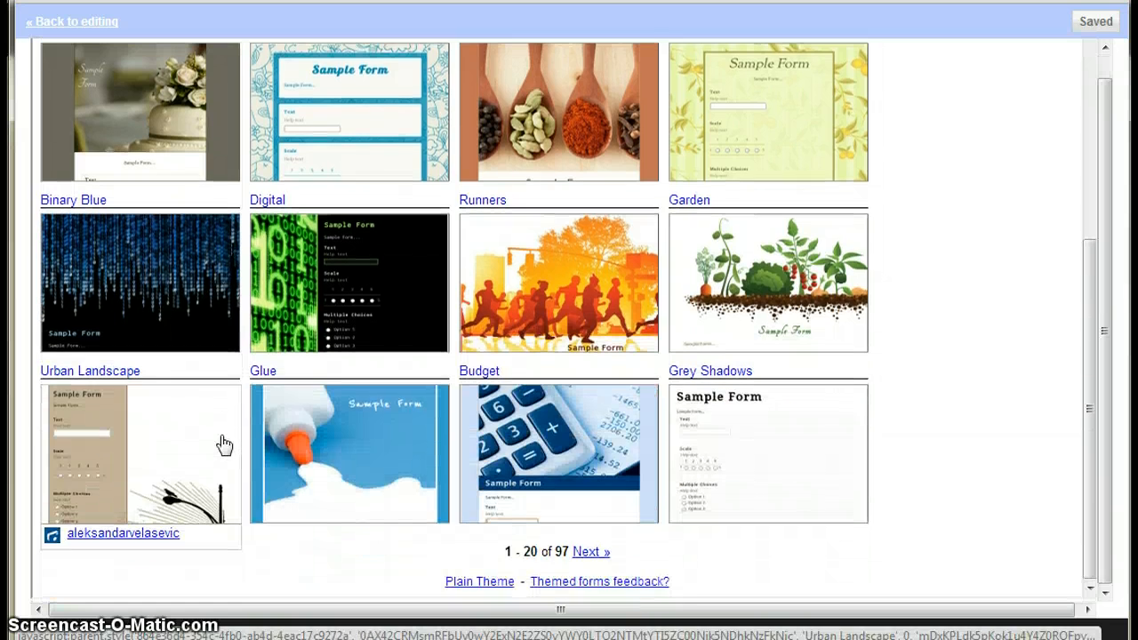
left_click(591, 553)
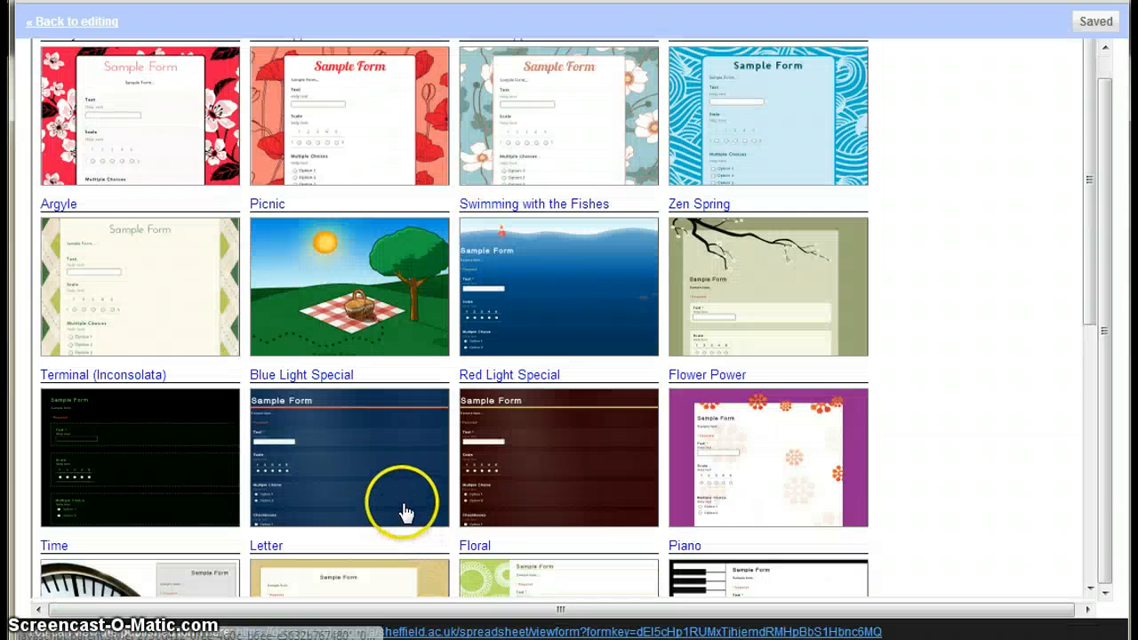
left_click(360, 469)
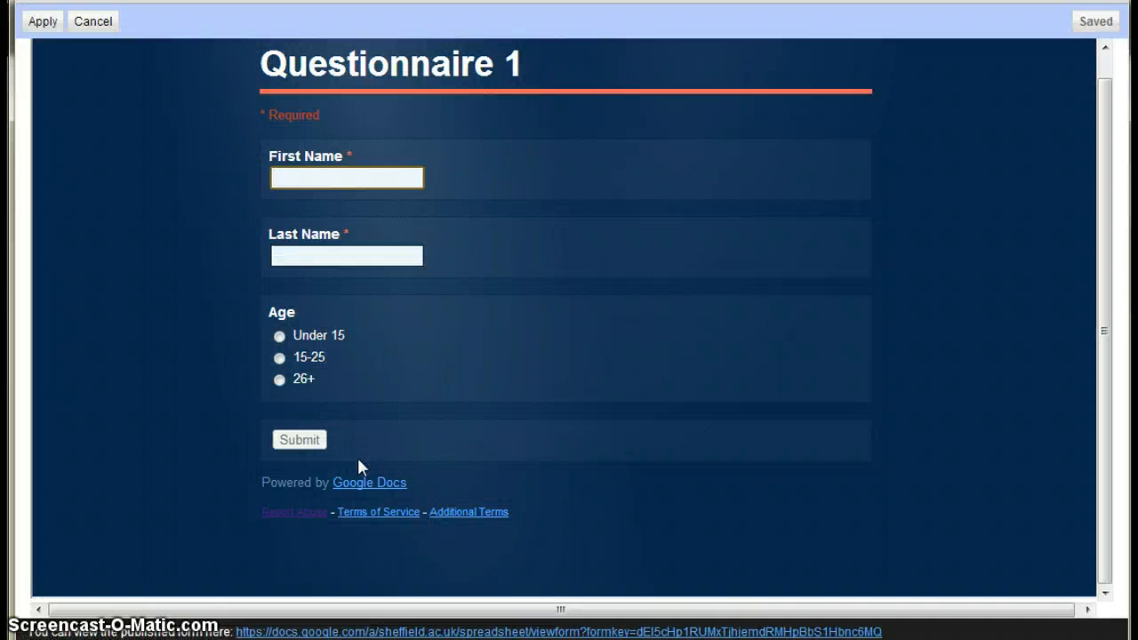
left_click(41, 23)
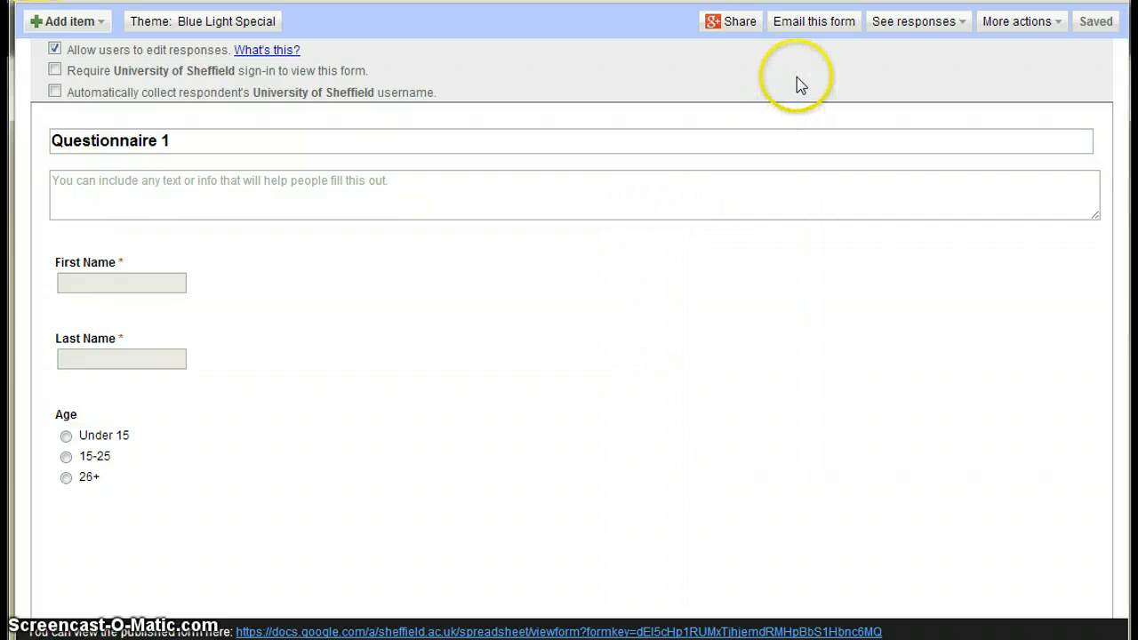
Review the options for emailing the form to others and close them without sending
left_click(825, 27)
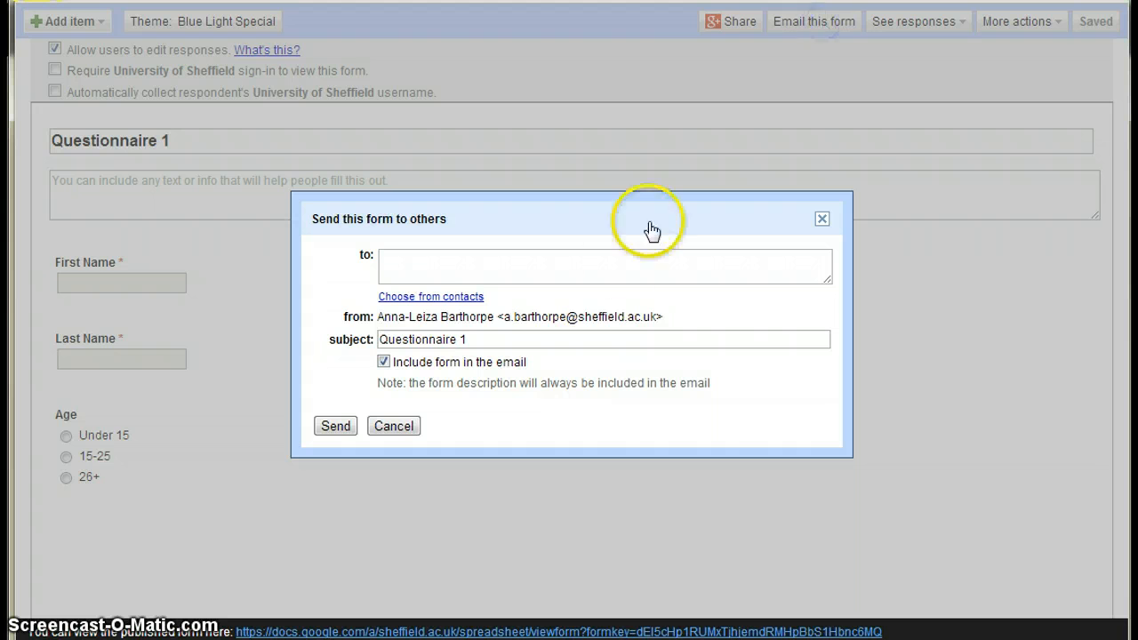
left_click(453, 264)
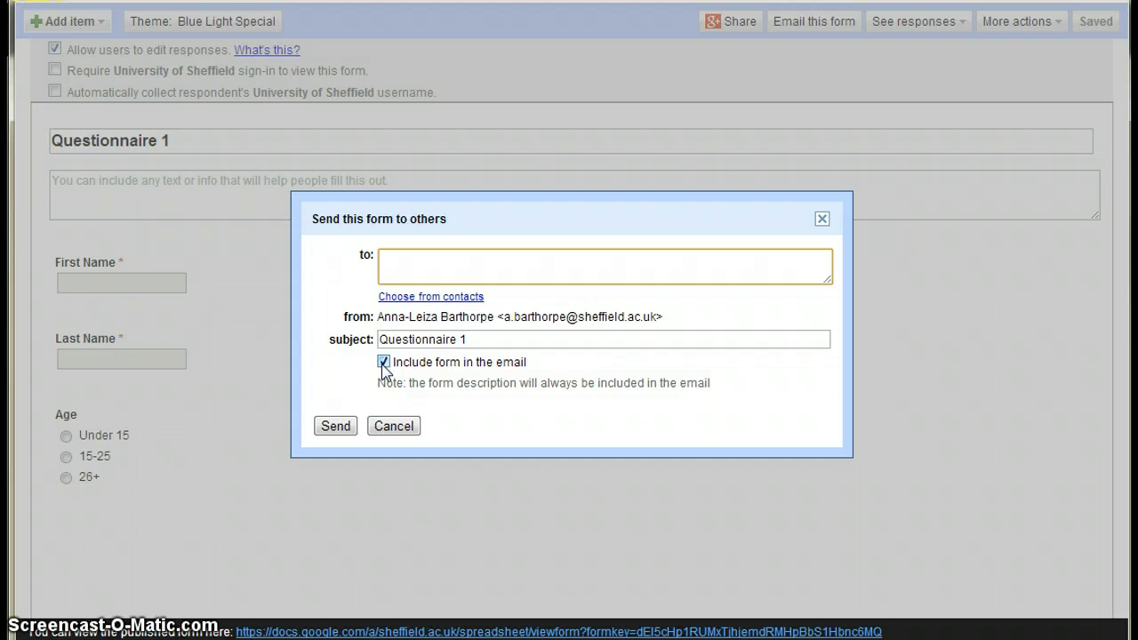
left_click(391, 426)
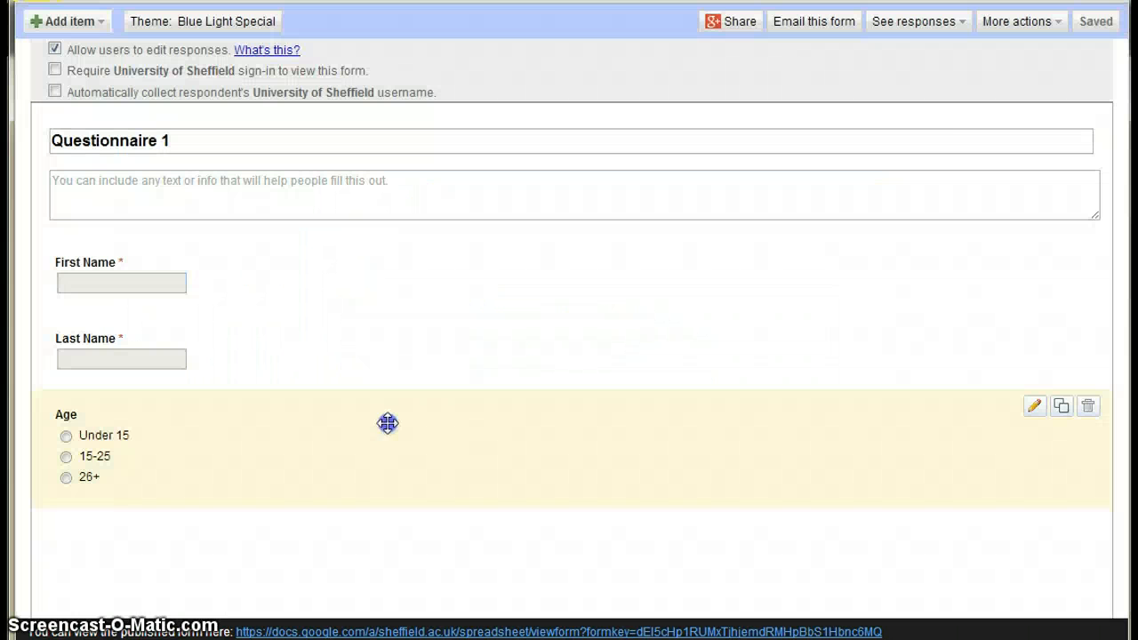
left_click(478, 421)
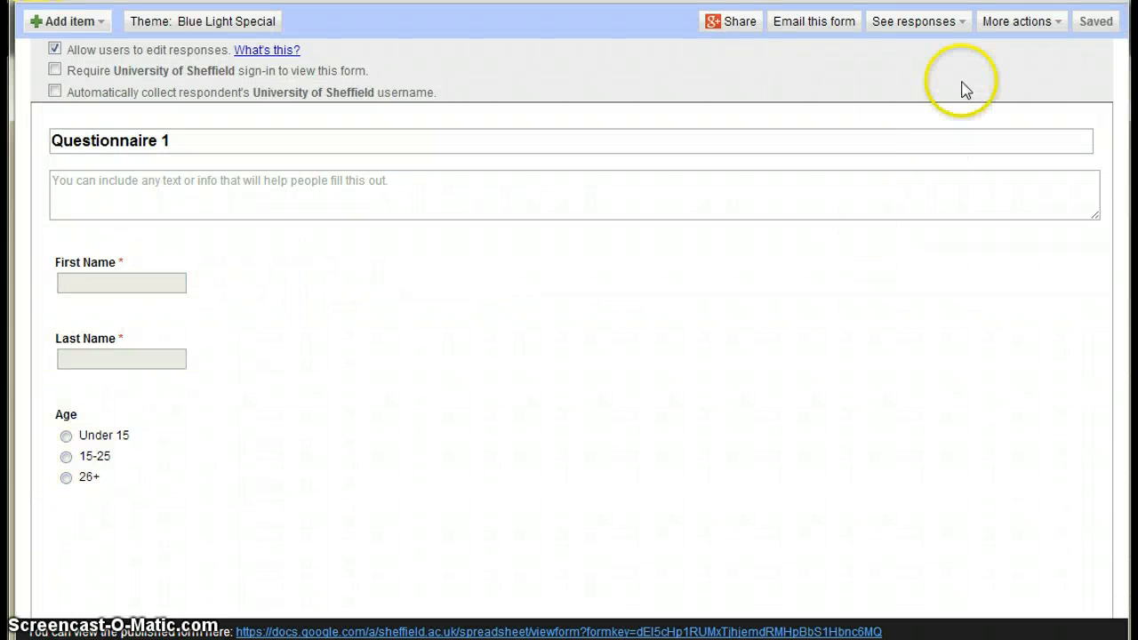
Check the ways of seeing the form's responses and view its embed code for a blog or website
left_click(961, 32)
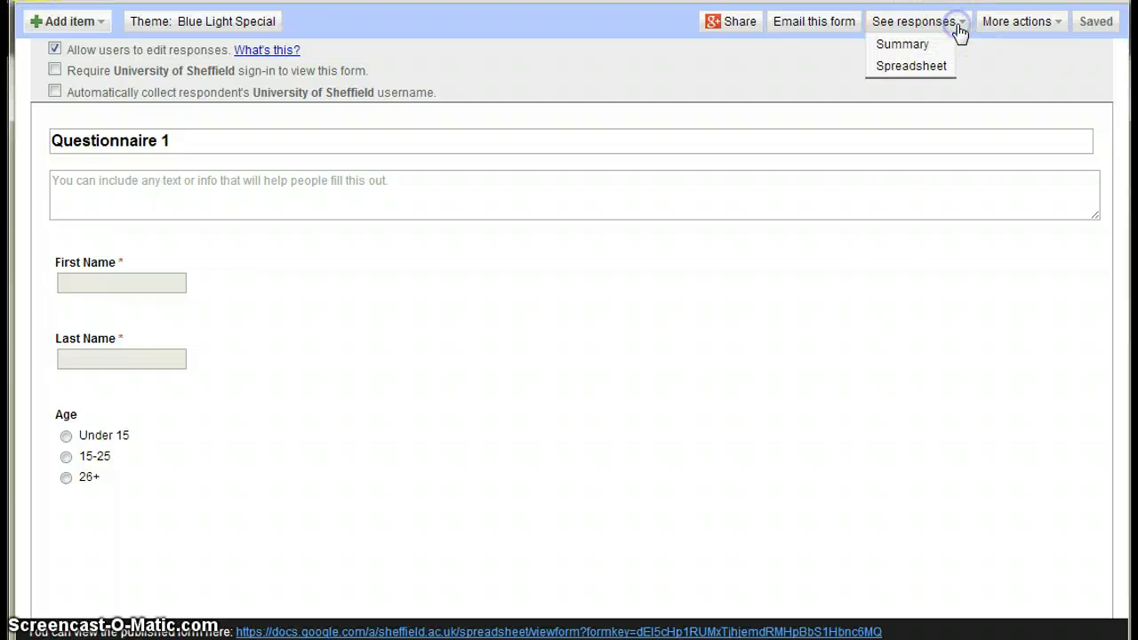
left_click(1029, 71)
left_click(1056, 30)
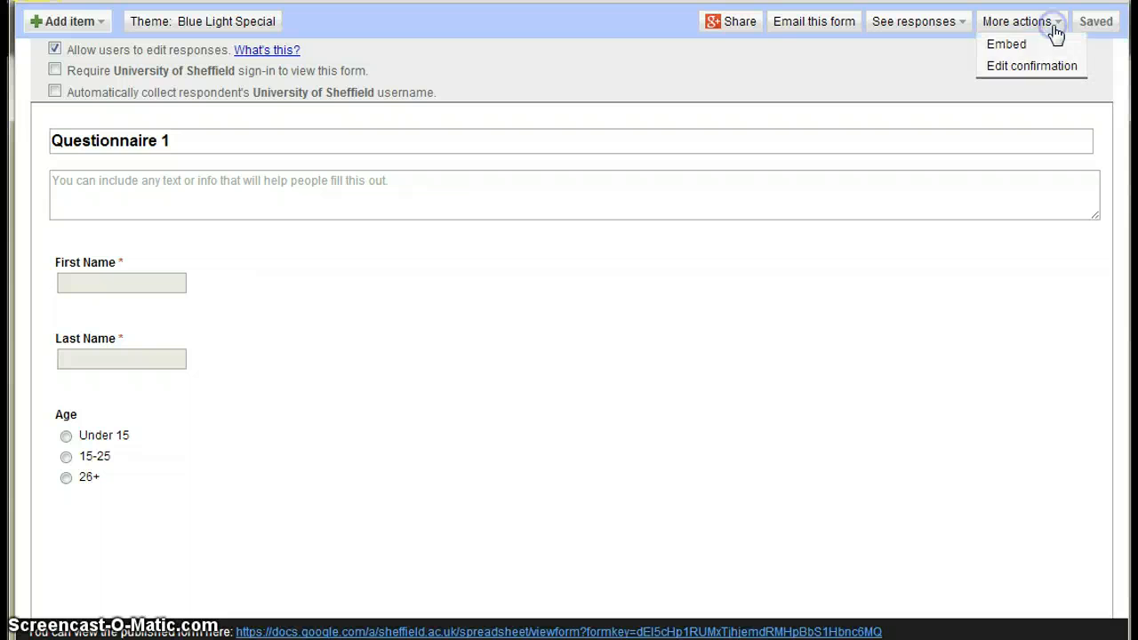
left_click(1008, 43)
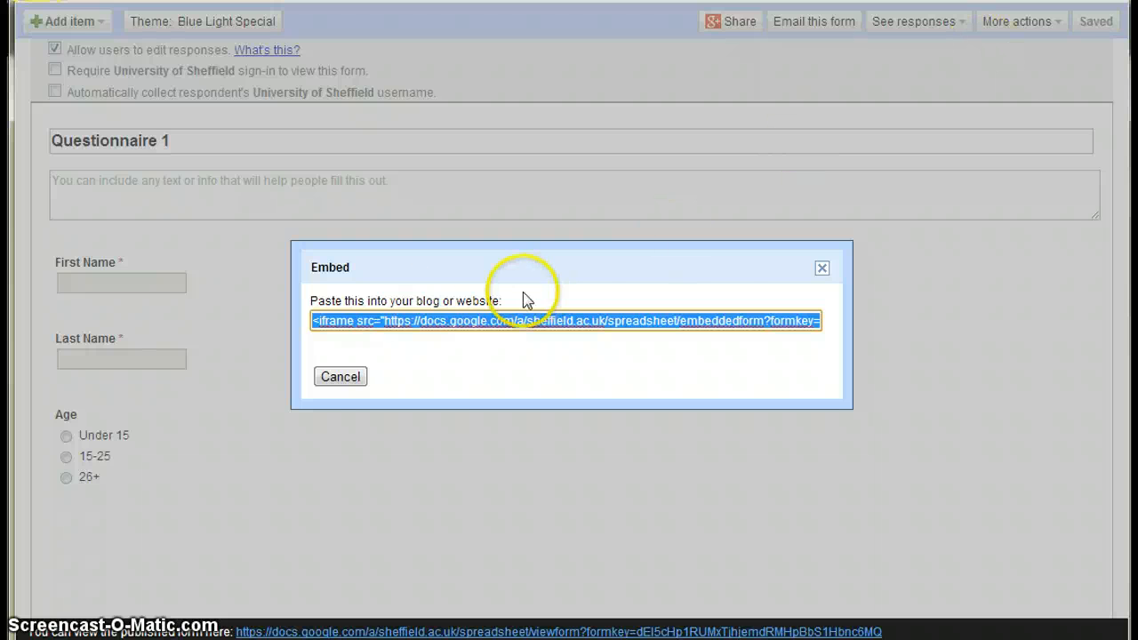
left_click(338, 377)
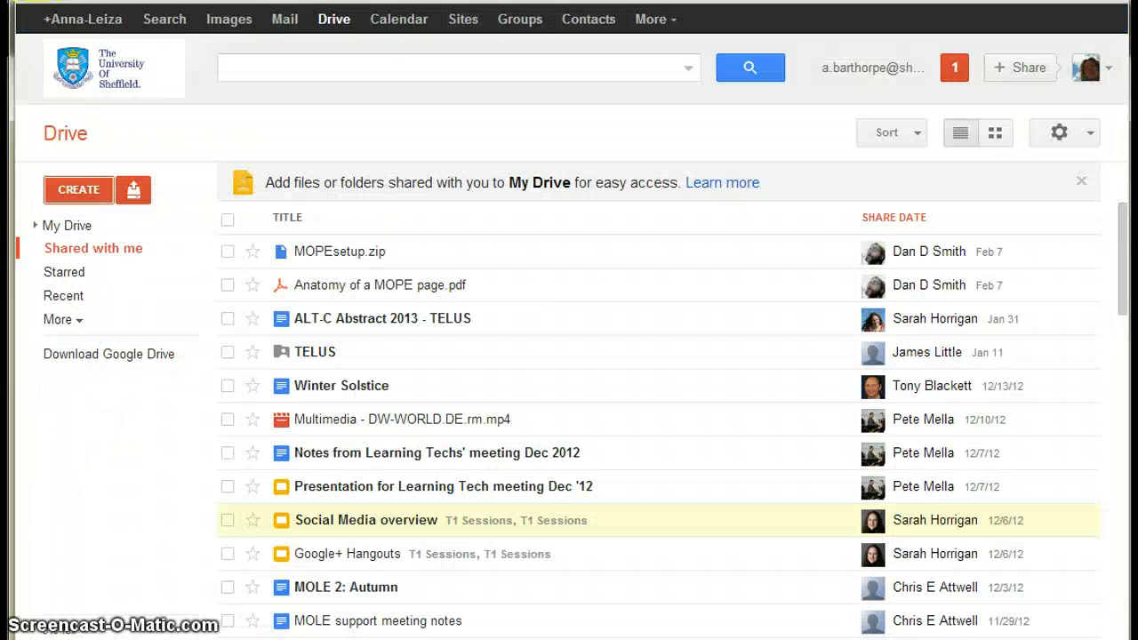
Open the Questionnaire 1 response spreadsheet from My Drive and review its form management options
left_click(68, 226)
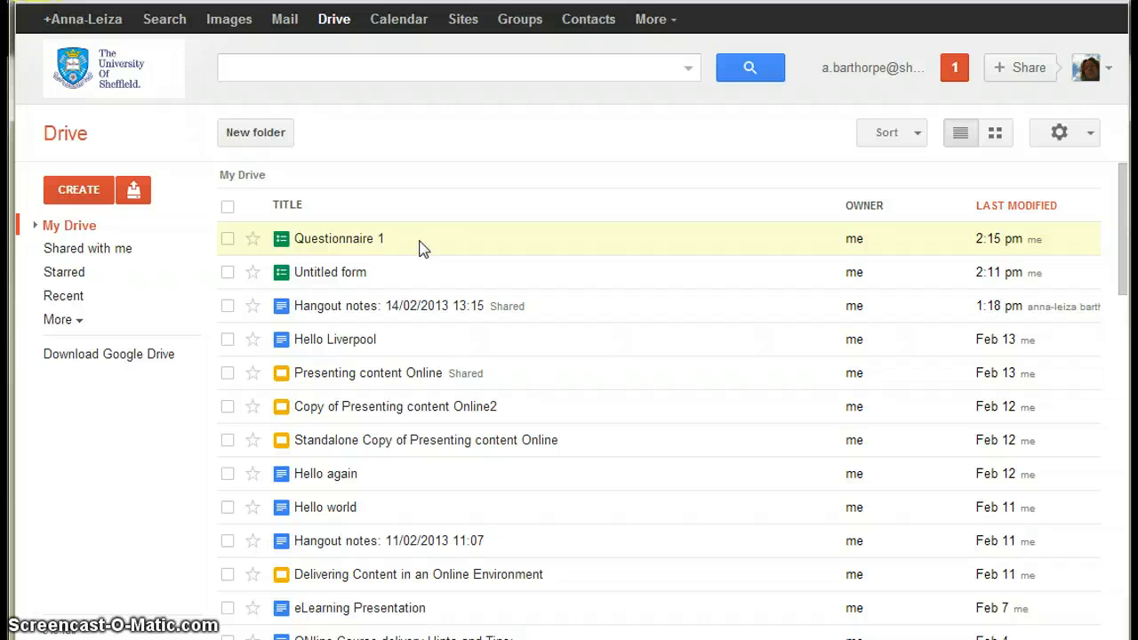
left_click(336, 241)
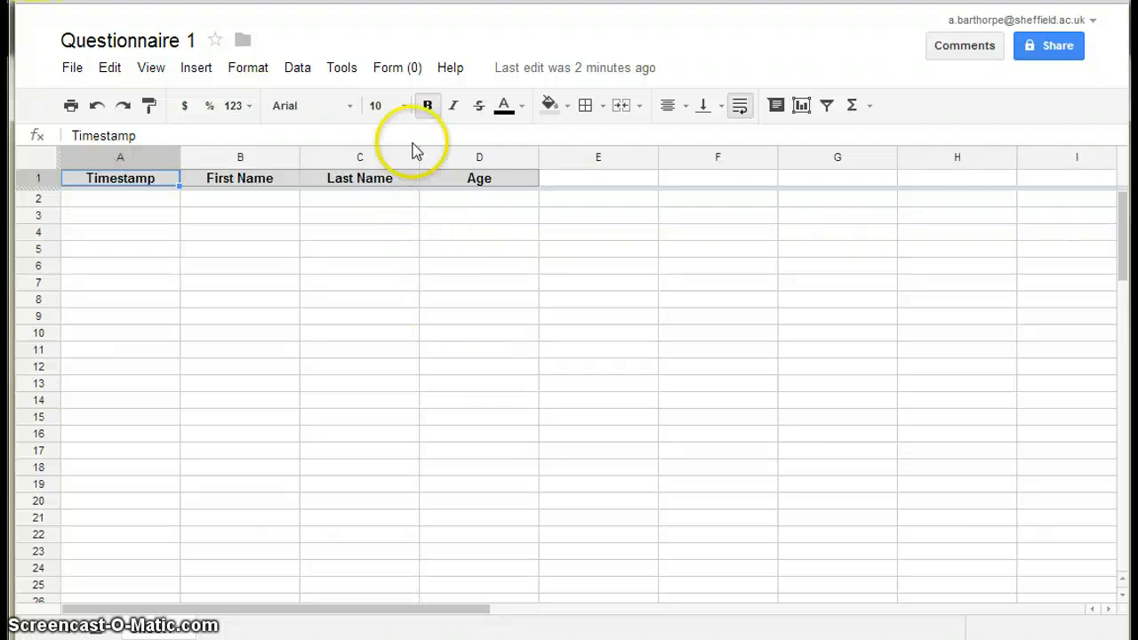
left_click(392, 71)
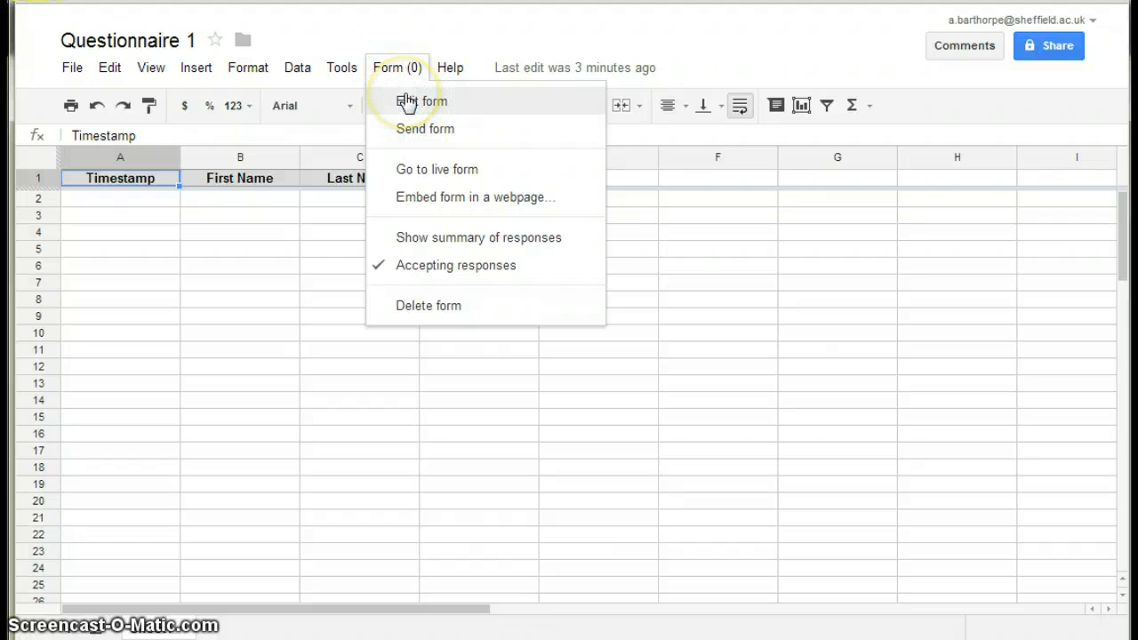
left_click(460, 24)
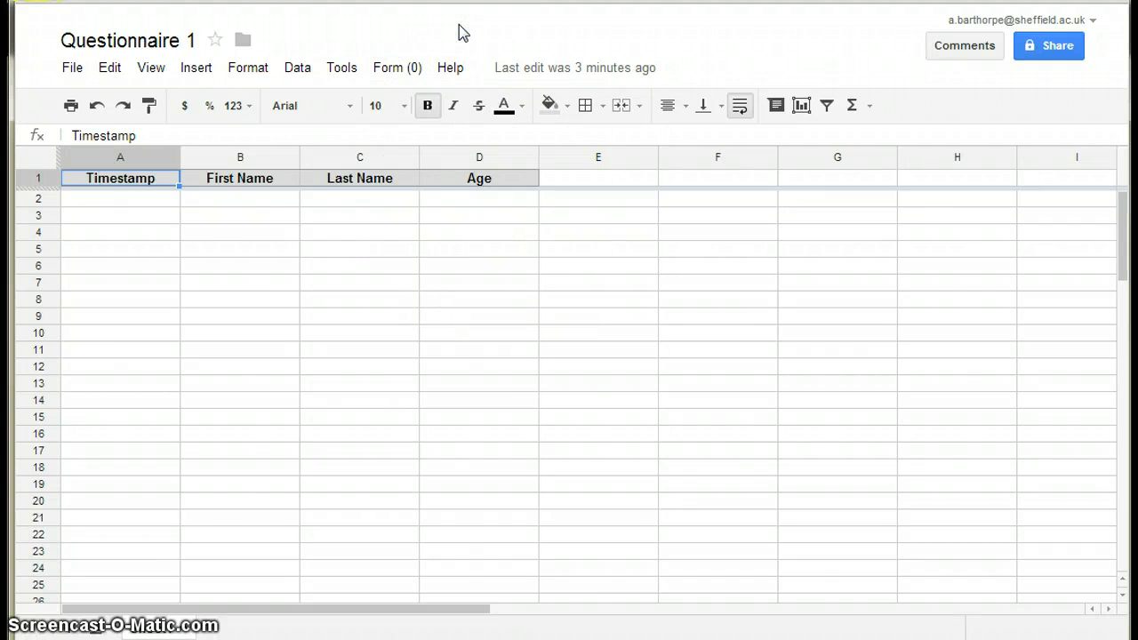